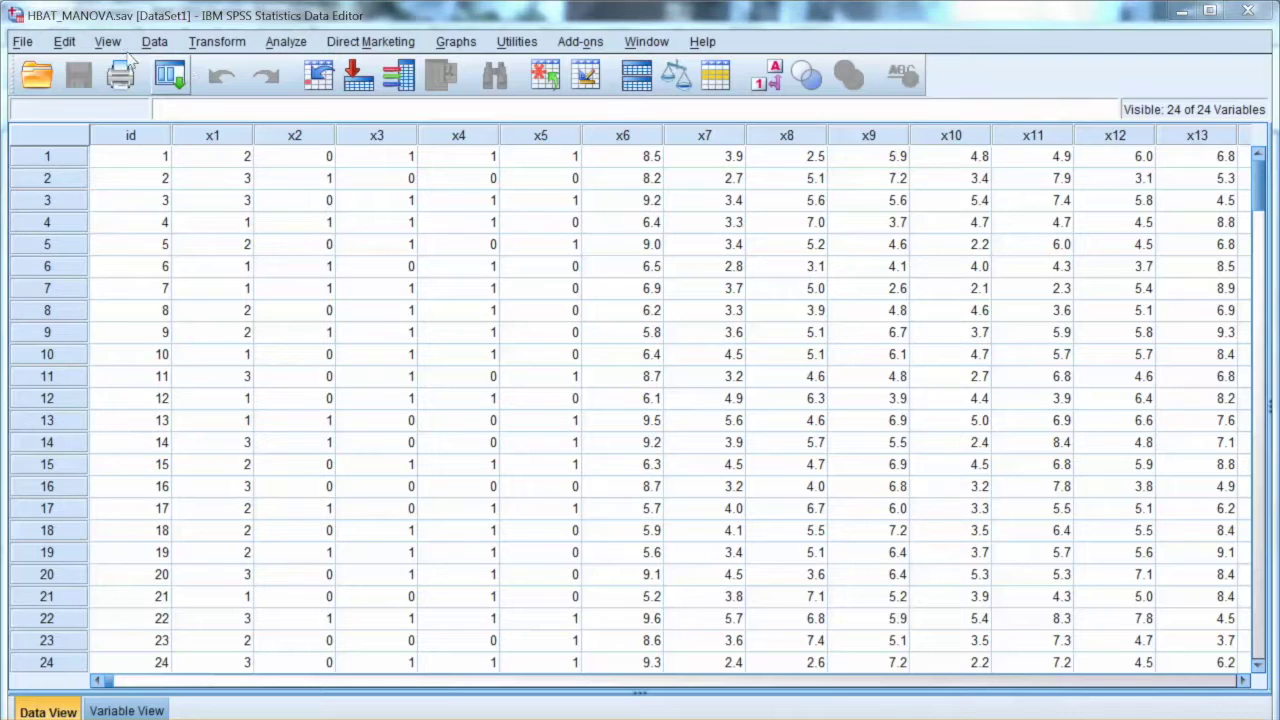
- Open the Multivariate analysis from the General Linear Model procedures
key("alt+a")
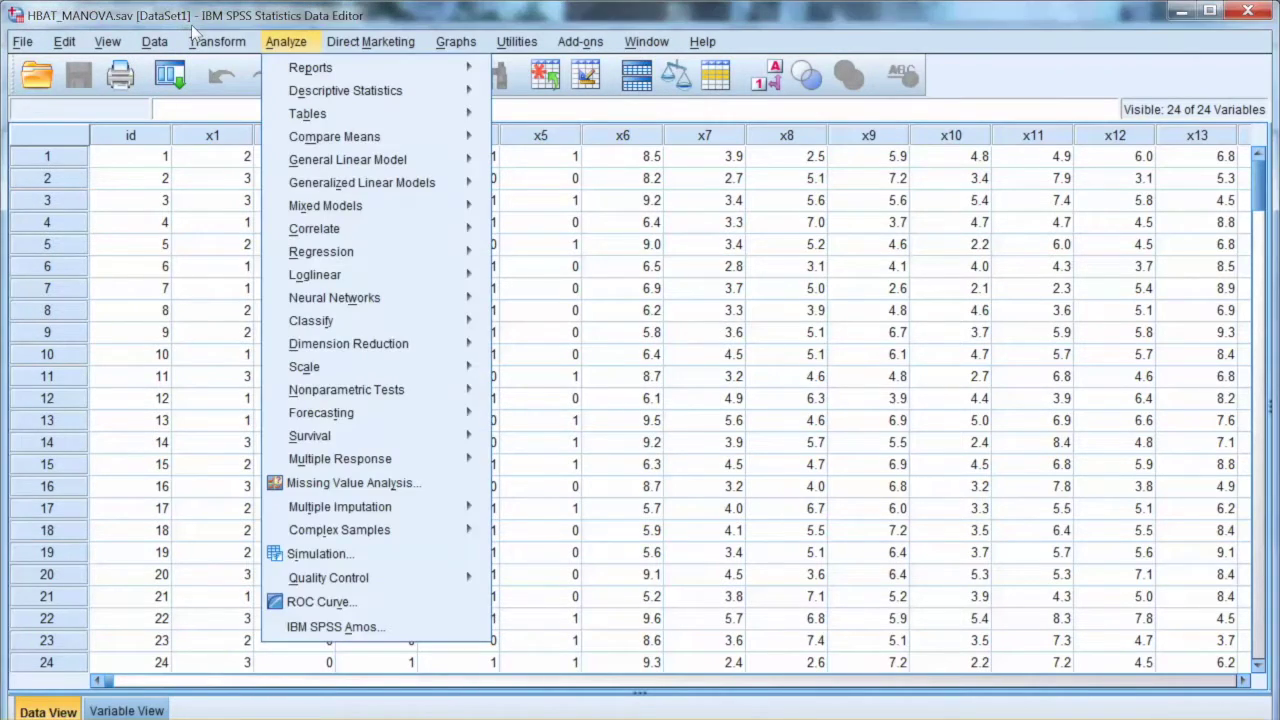
key("Down")
key("Down")
key("Down")
key("Down")
key("Down")
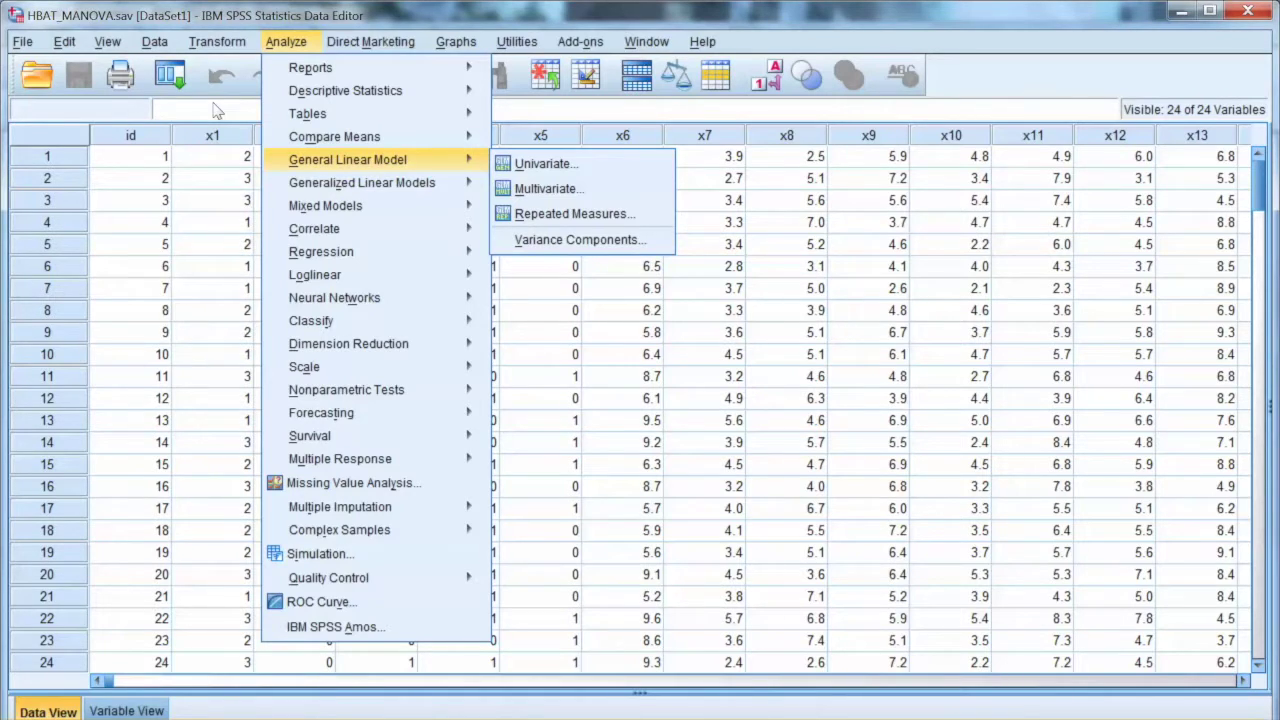
key("Right")
key("Down")
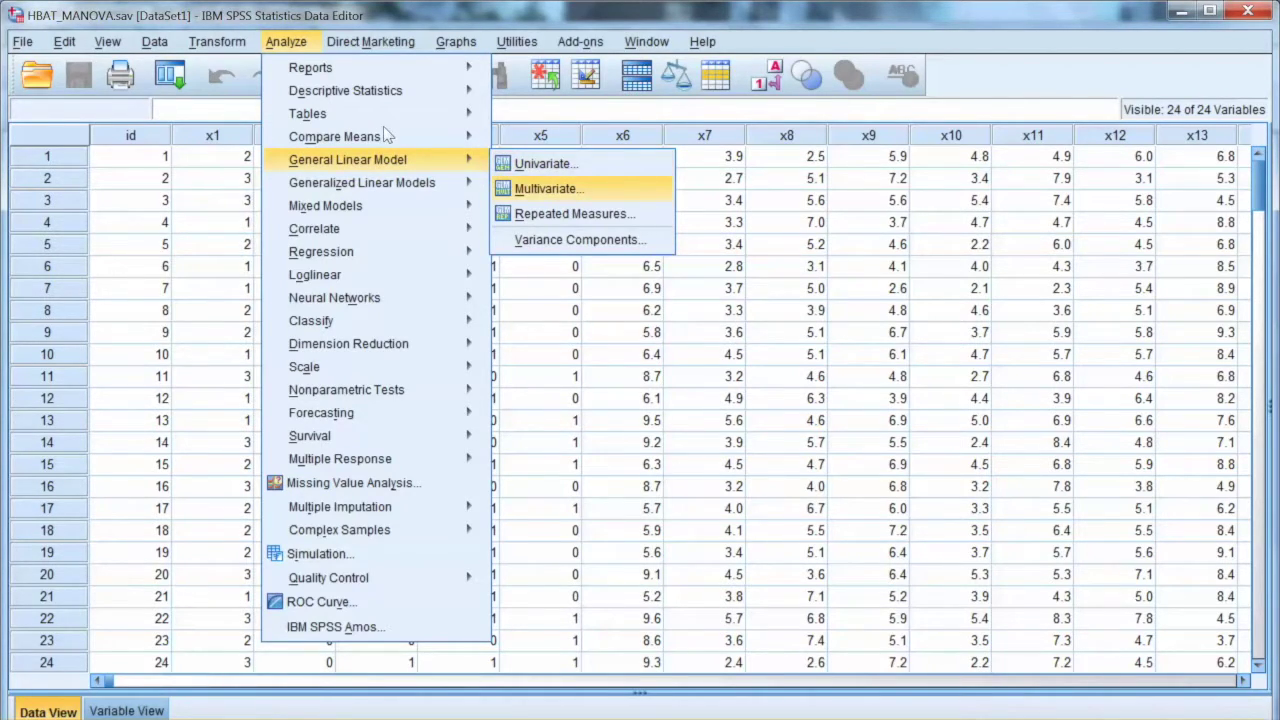
key("Return")
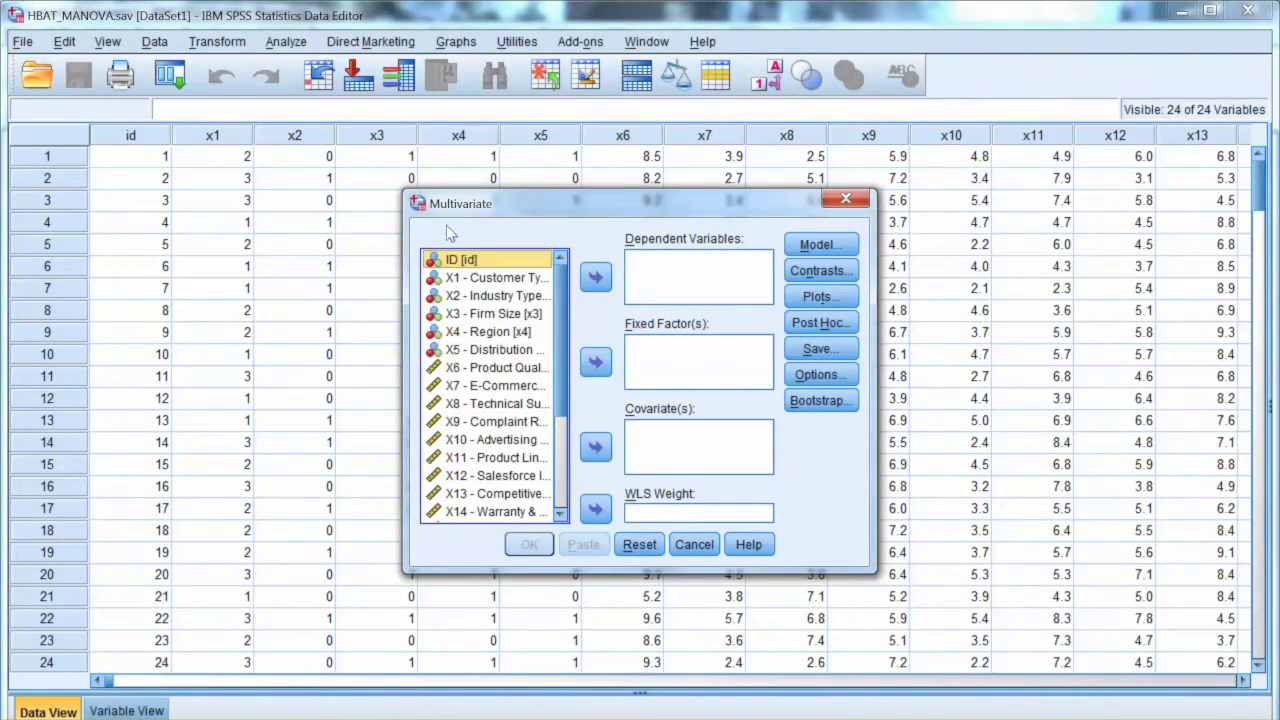
- Assign X19 - Satisfaction, X20 and X21 as the dependent variables of the multivariate analysis
scroll(376, 256, "down", 1)
scroll(376, 256, "down", 8)
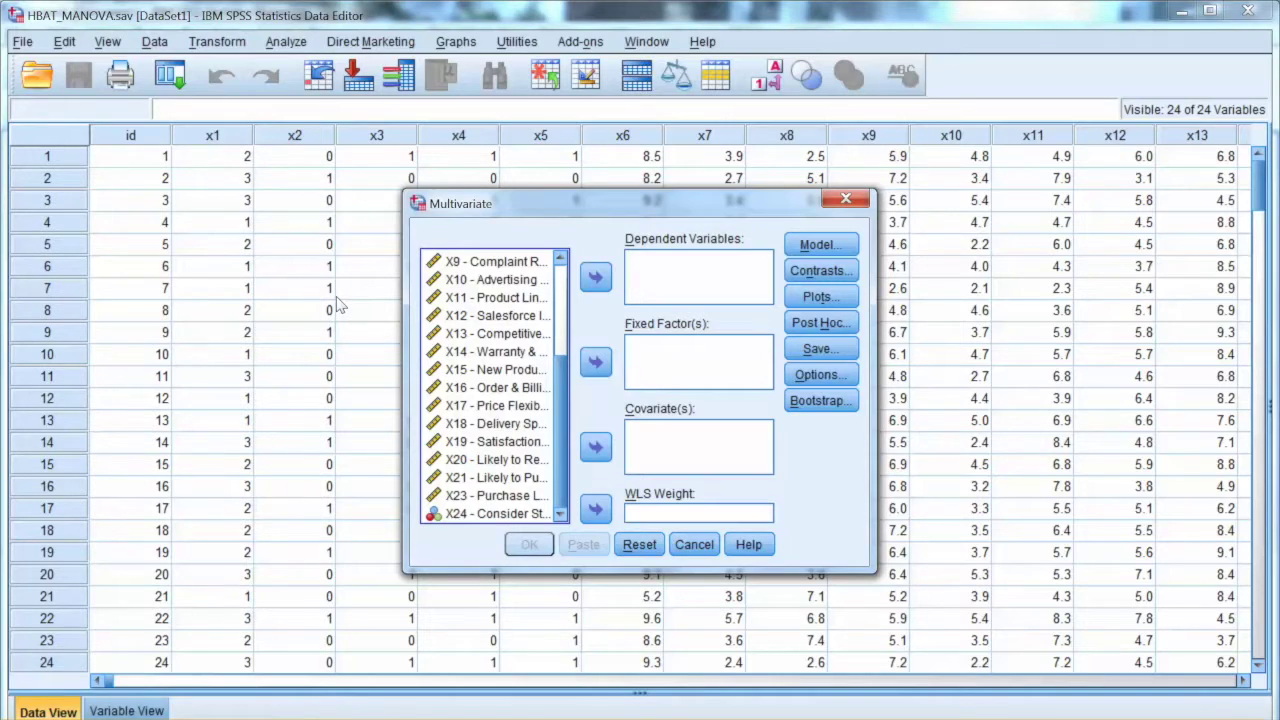
left_click(496, 441)
key("shift+Down")
key("shift+Down")
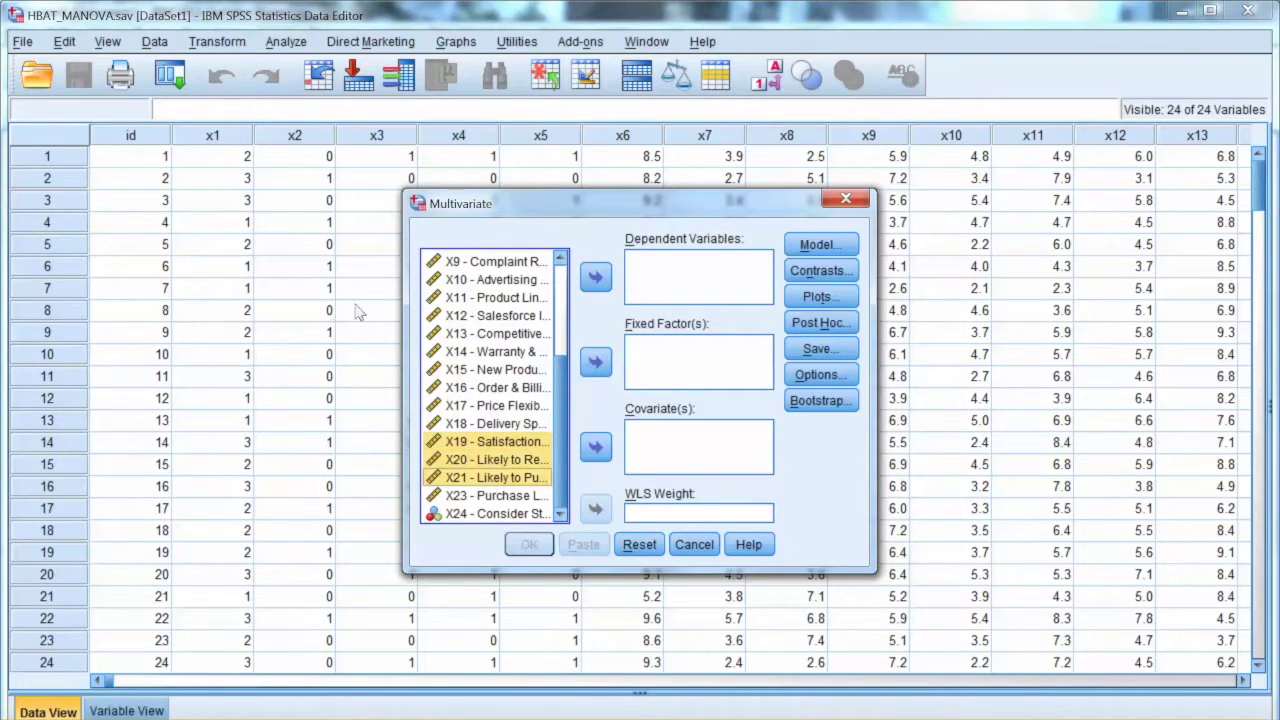
key("Tab")
key("space")
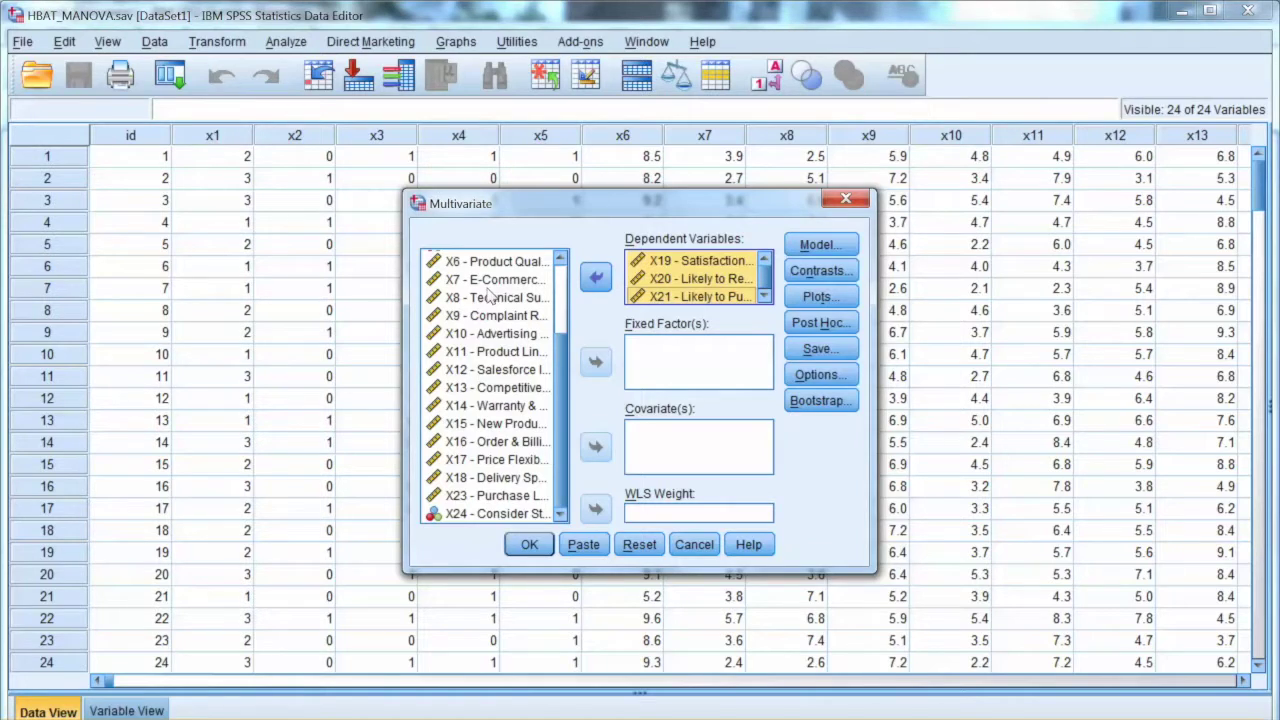
- Assign X1 - Customer Type and X5 - Distribution System as the fixed factors
scroll(371, 249, "up", 2)
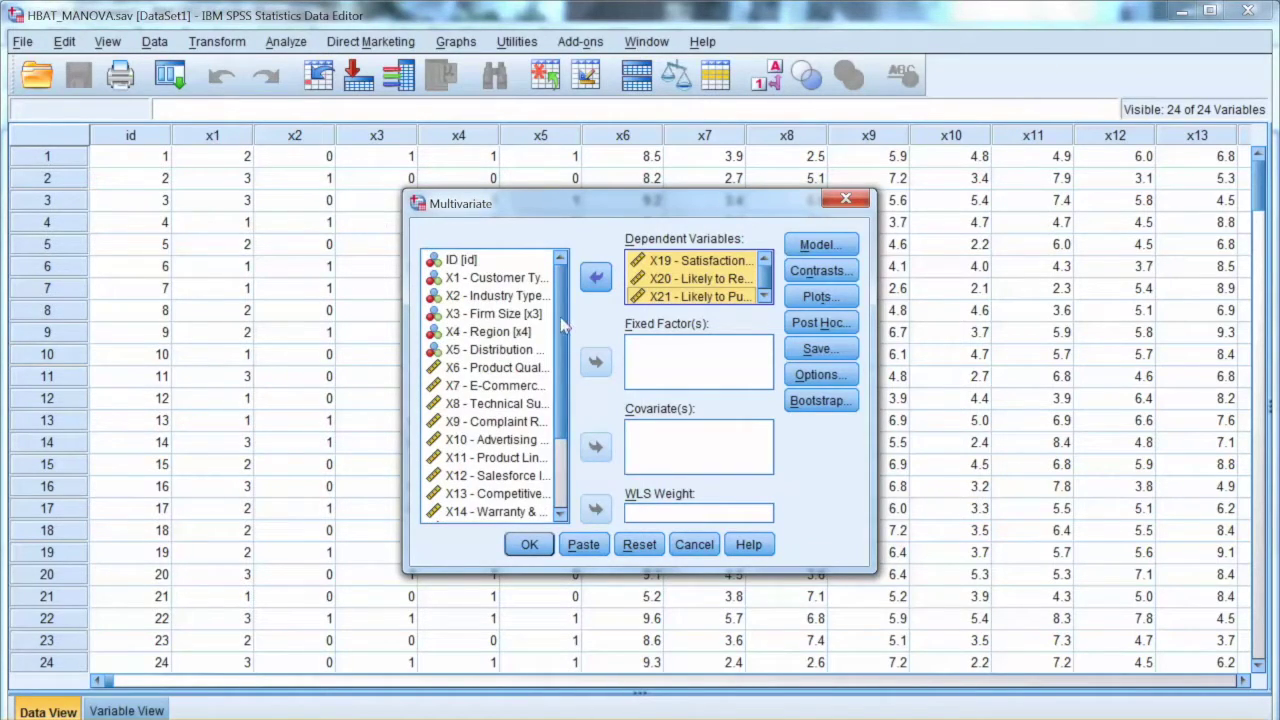
left_click(343, 194)
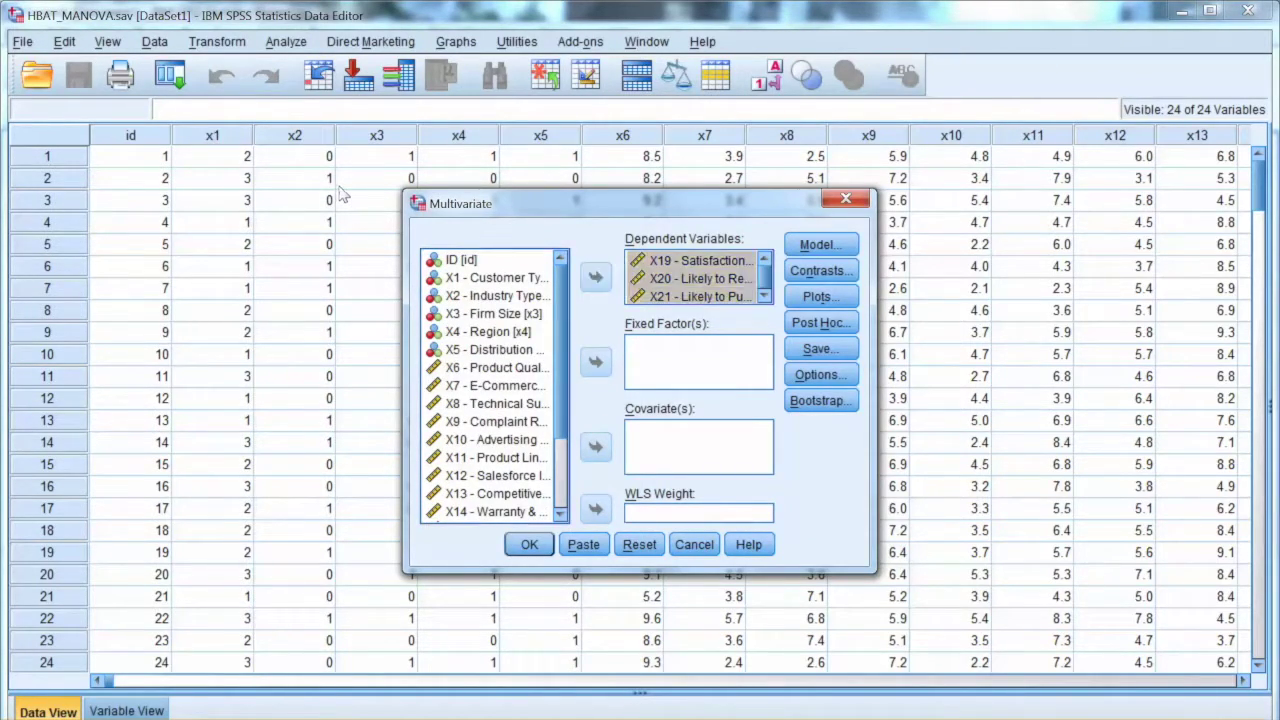
left_click(508, 279)
left_click(596, 361)
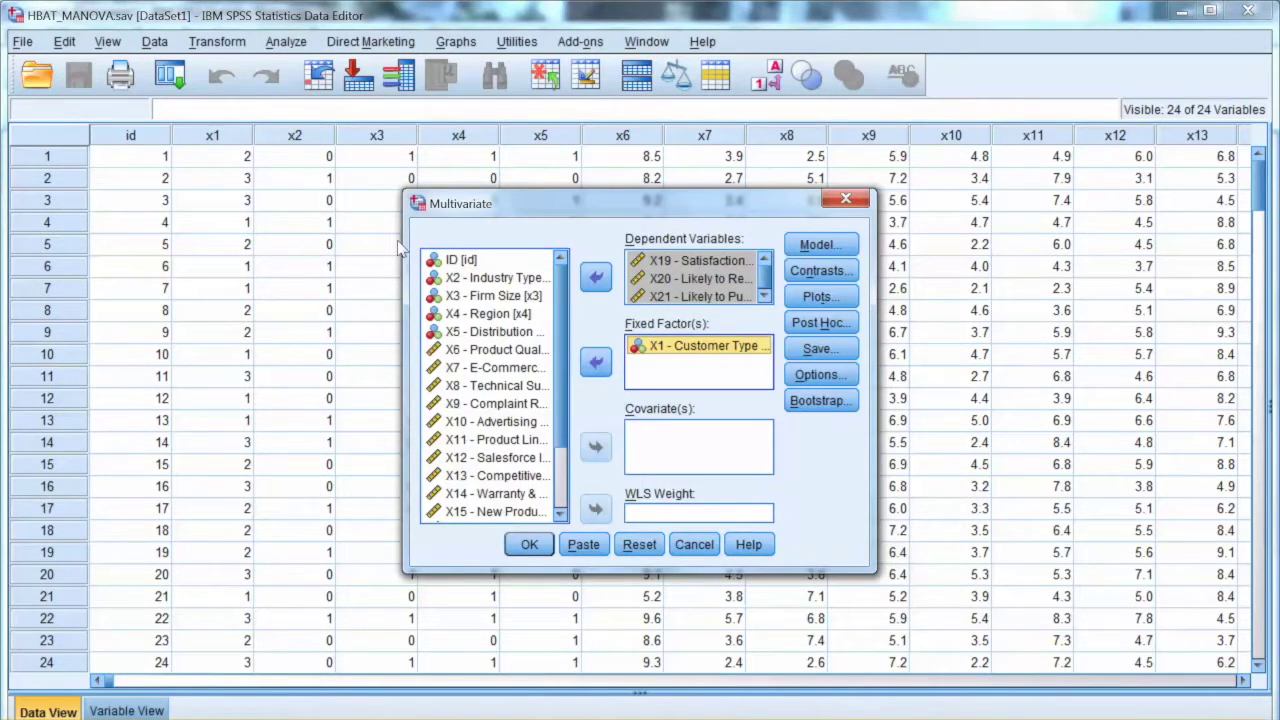
left_click(507, 334)
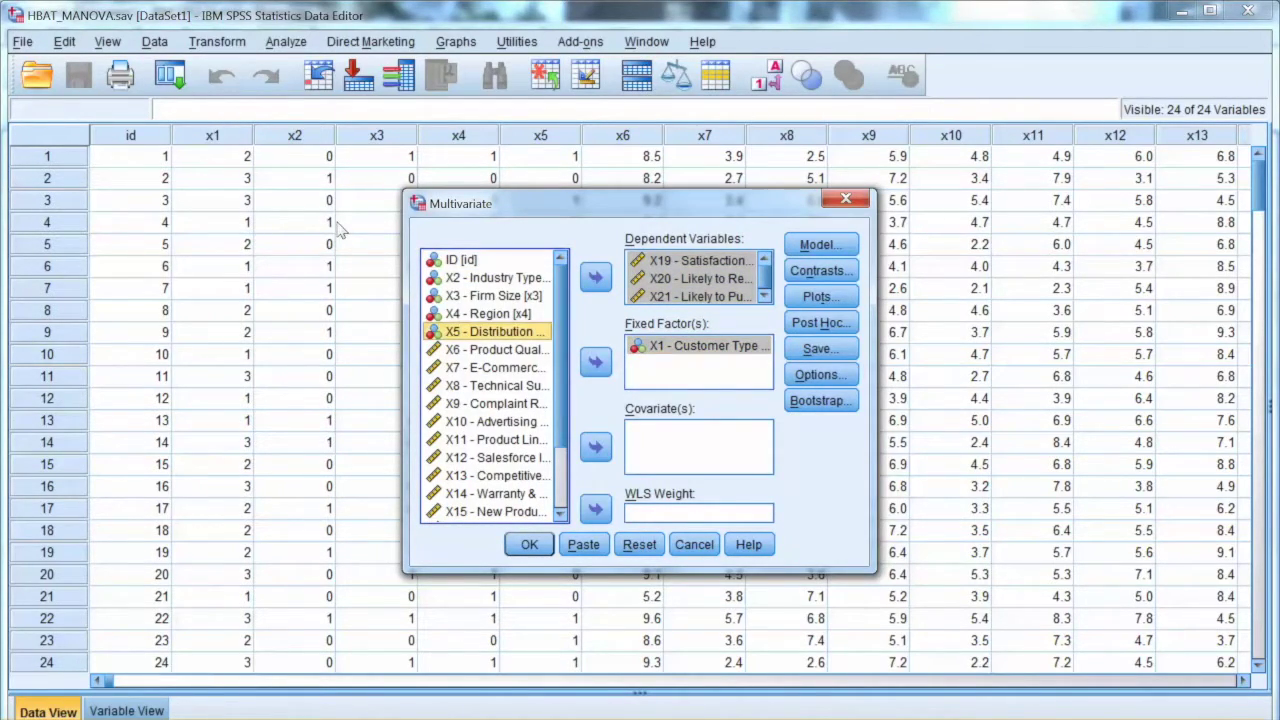
key("Tab")
key("Tab")
key("space")
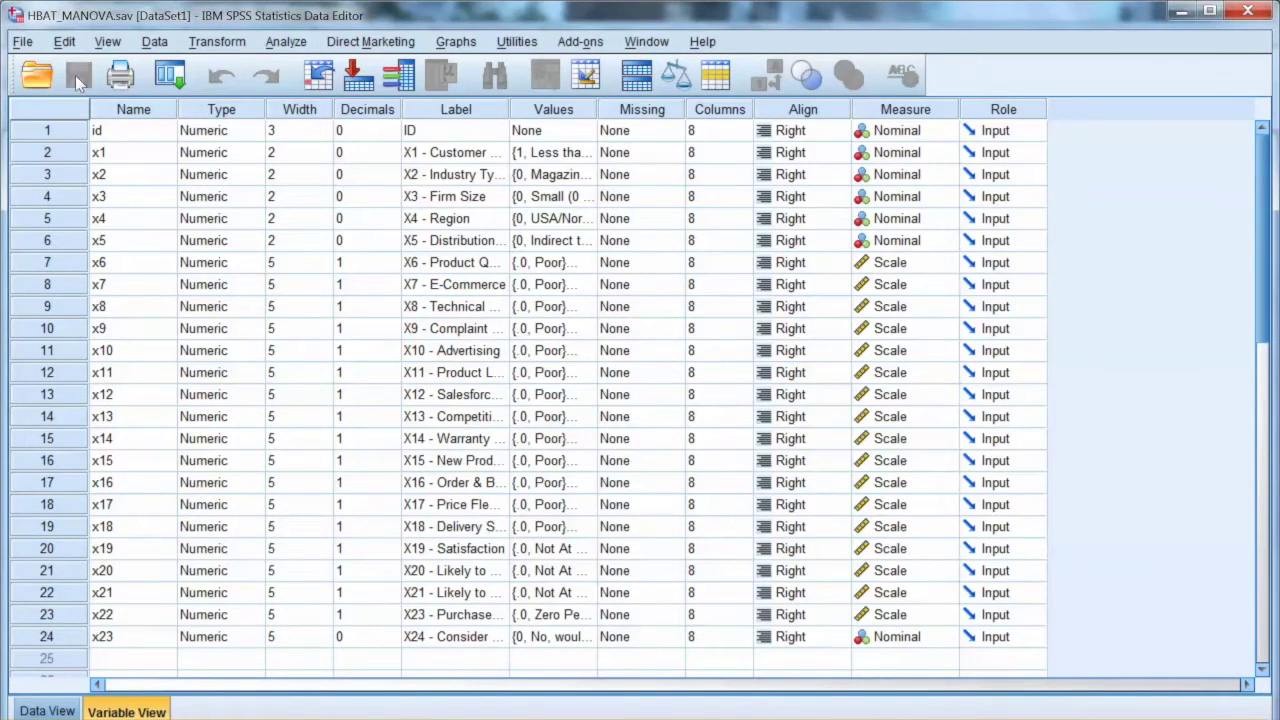
- Widen the Values column in the variable definitions and examine the value labels of x1 through x5
left_click_drag(597, 109, 729, 109)
left_click(584, 152)
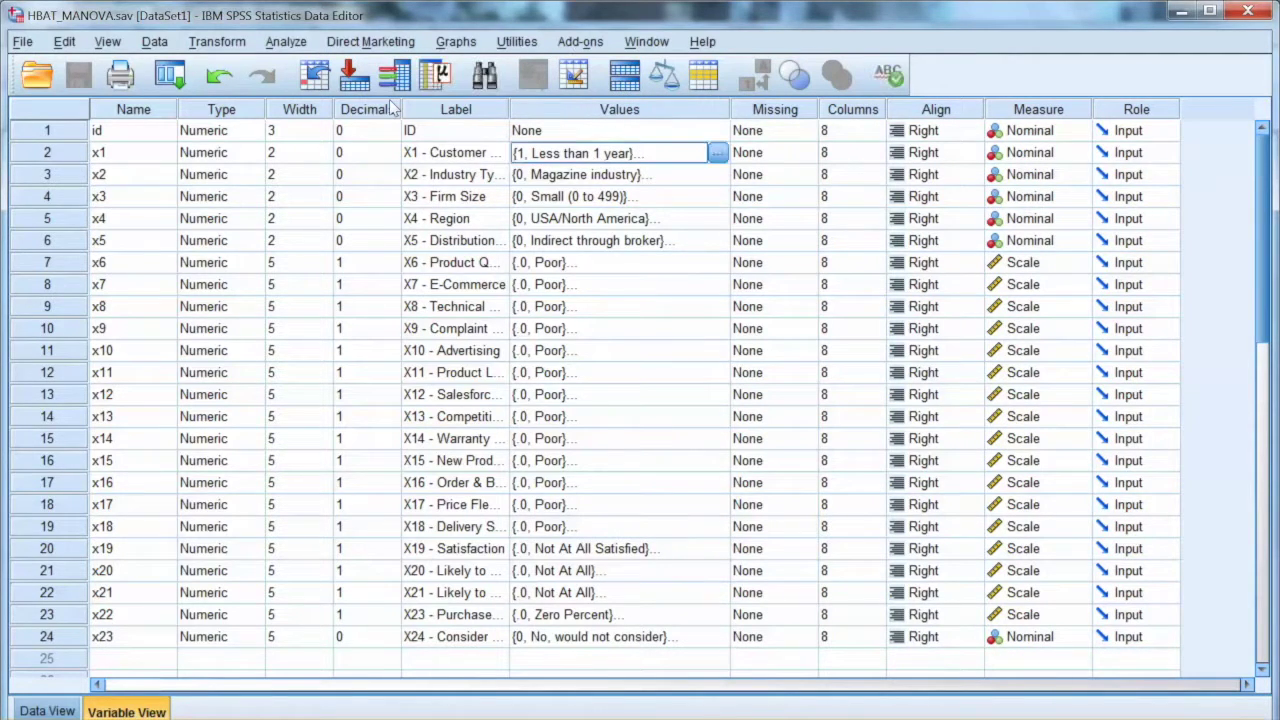
left_click(718, 152)
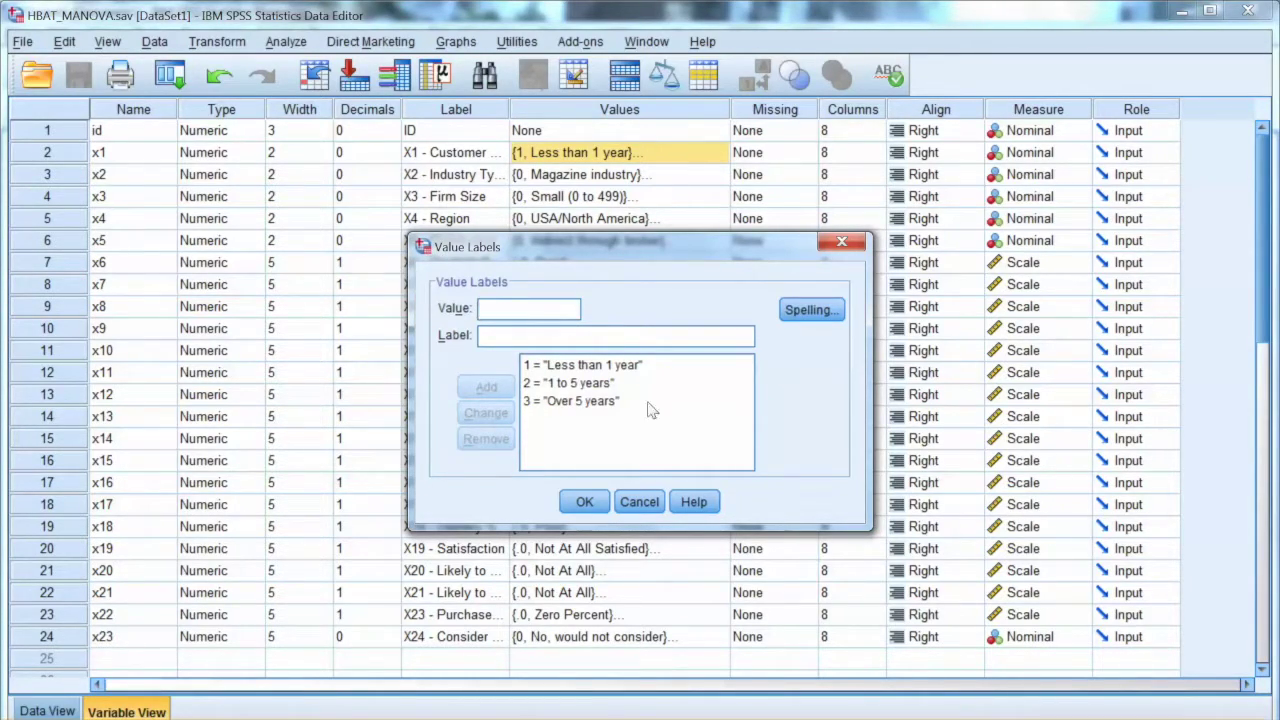
key("Escape")
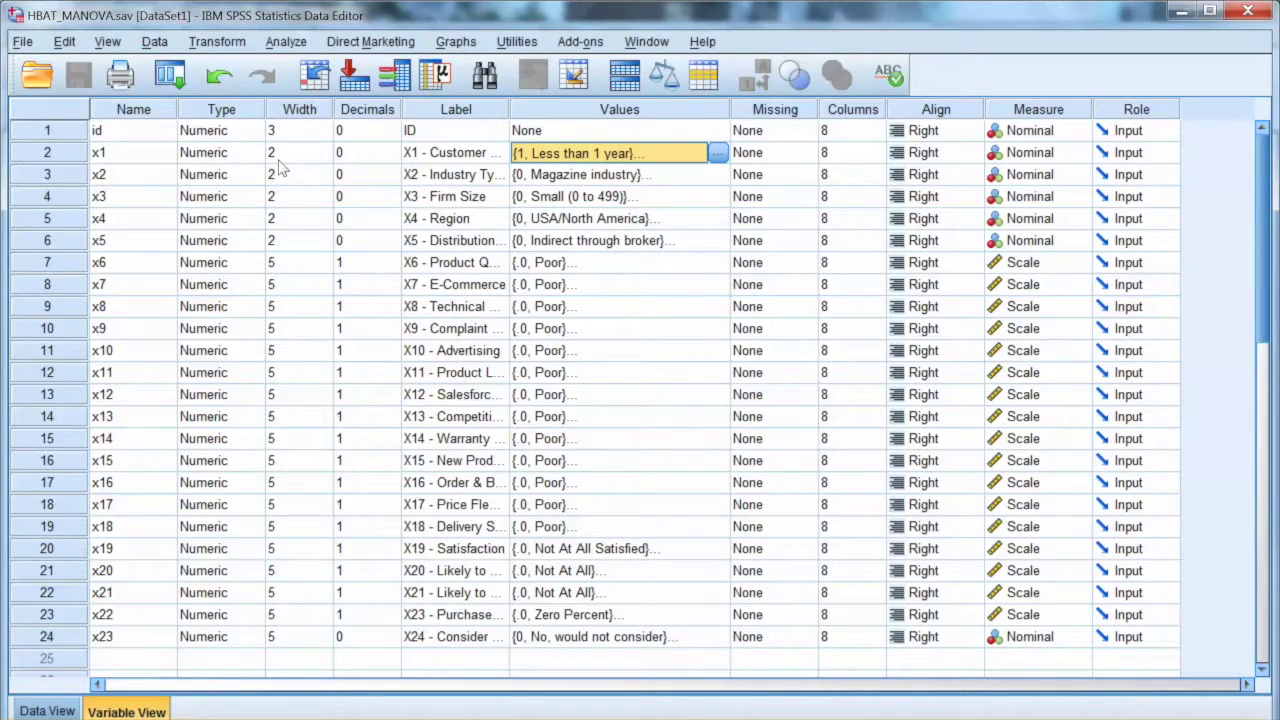
key("Down")
key("Down")
key("Down")
key("Down")
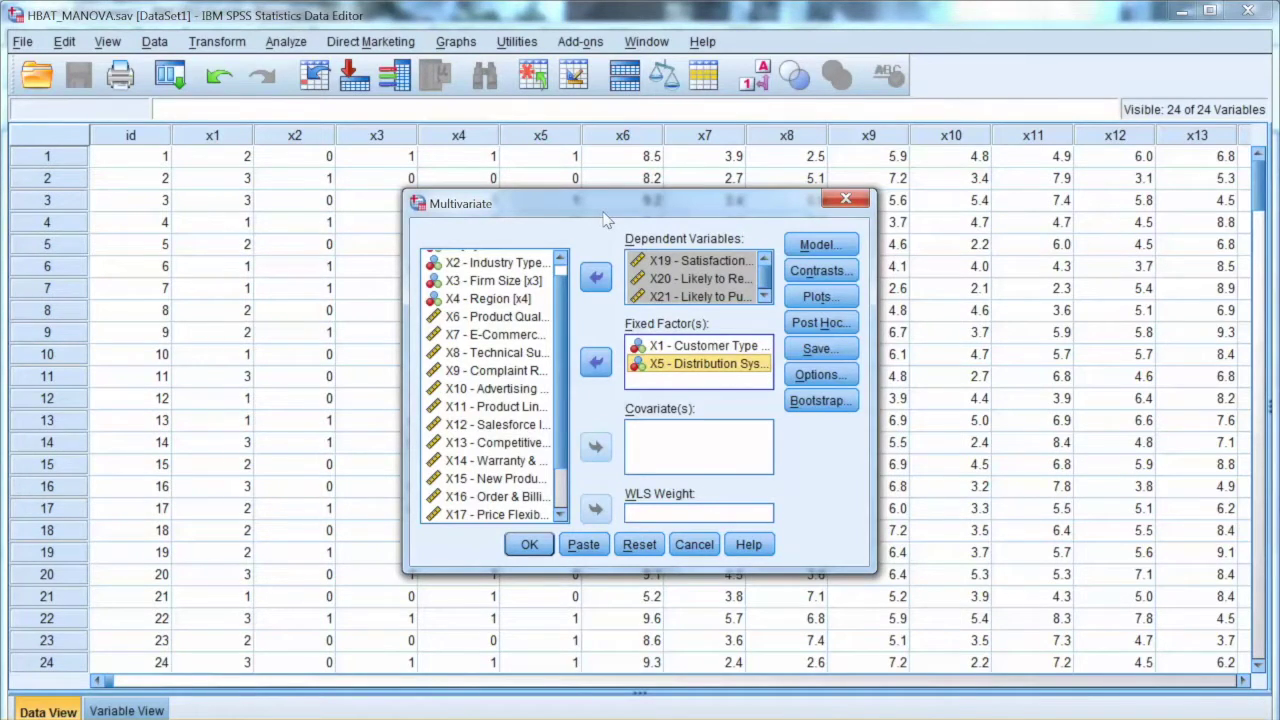
- Try to choose the Difference contrast for factor x1
left_click(821, 244)
key("Escape")
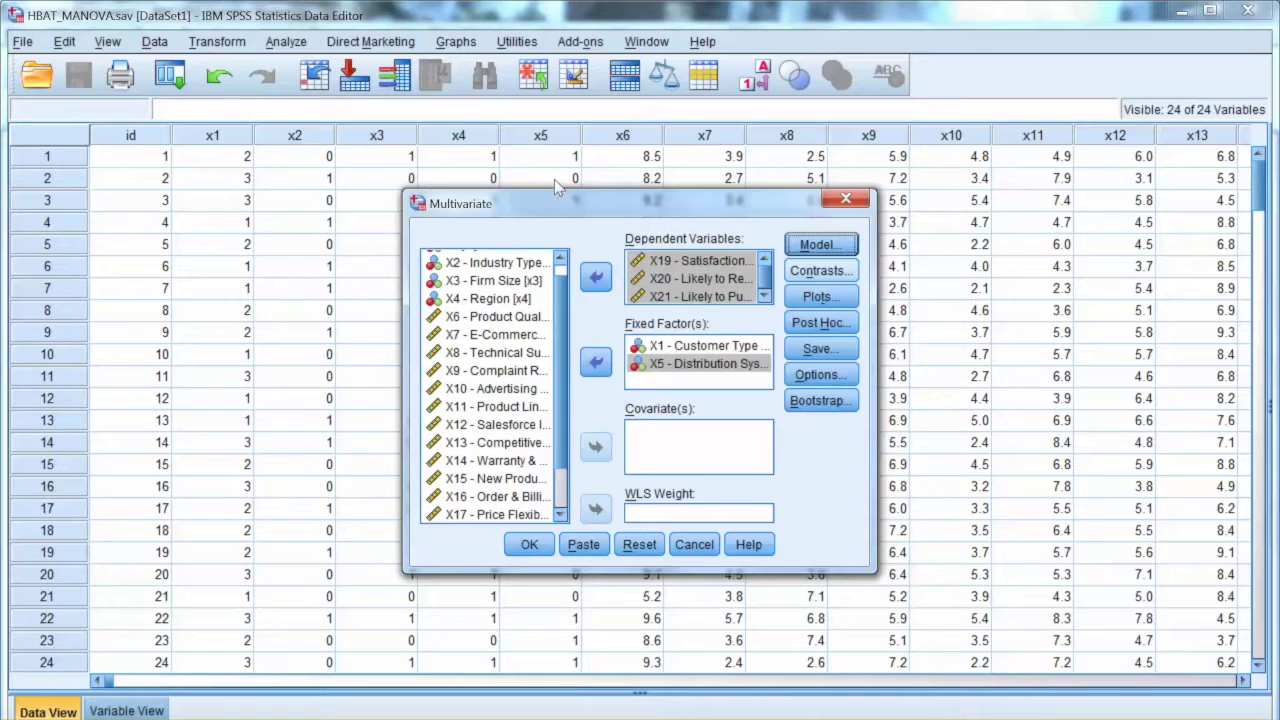
key("alt+n")
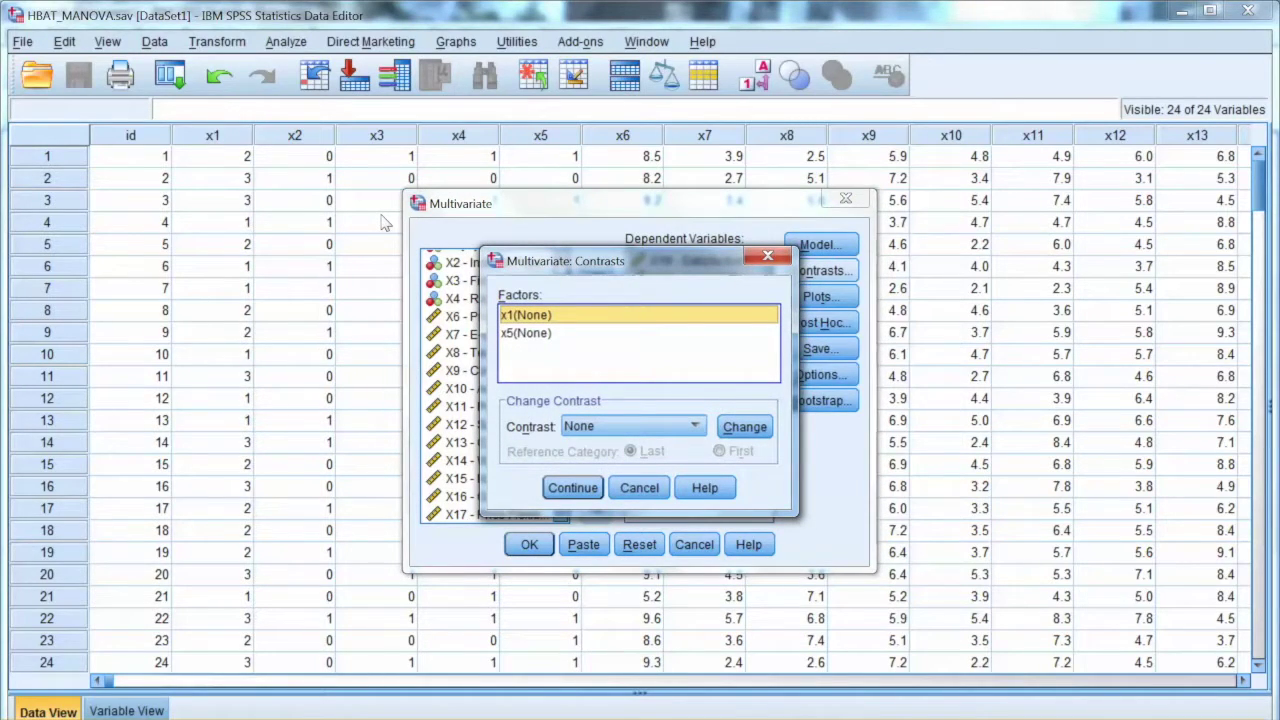
key("alt+n")
key("alt+Down")
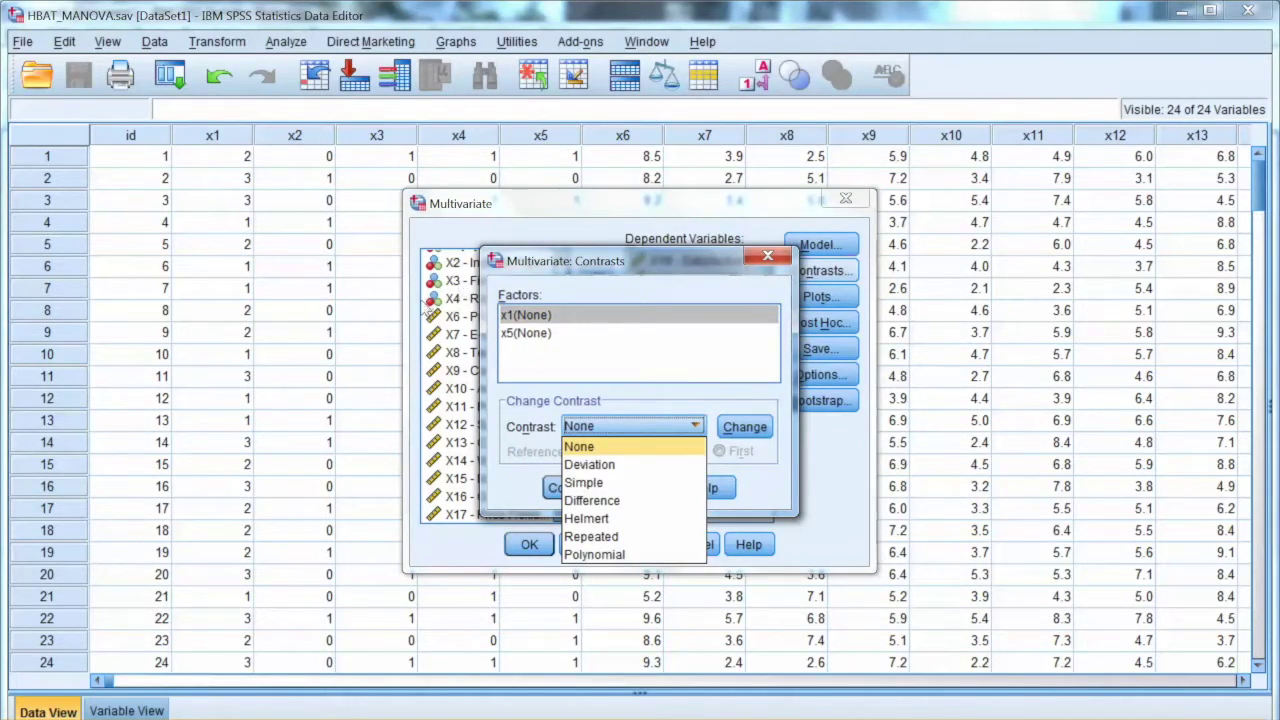
key("Down")
key("Down")
key("Down")
key("Return")
key("alt+f")
key("Down")
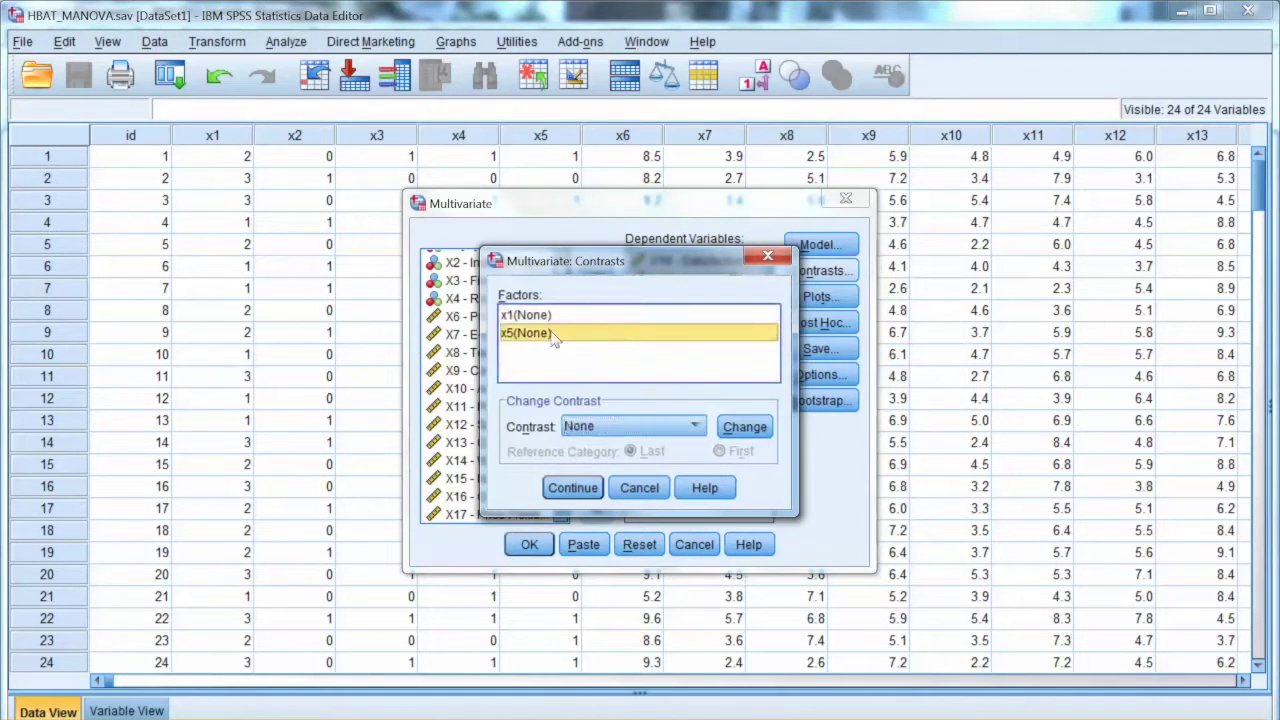
- Try to choose the Difference contrast for factor x5
key("alt+n")
key("alt+Down")
key("Down")
key("Down")
key("Down")
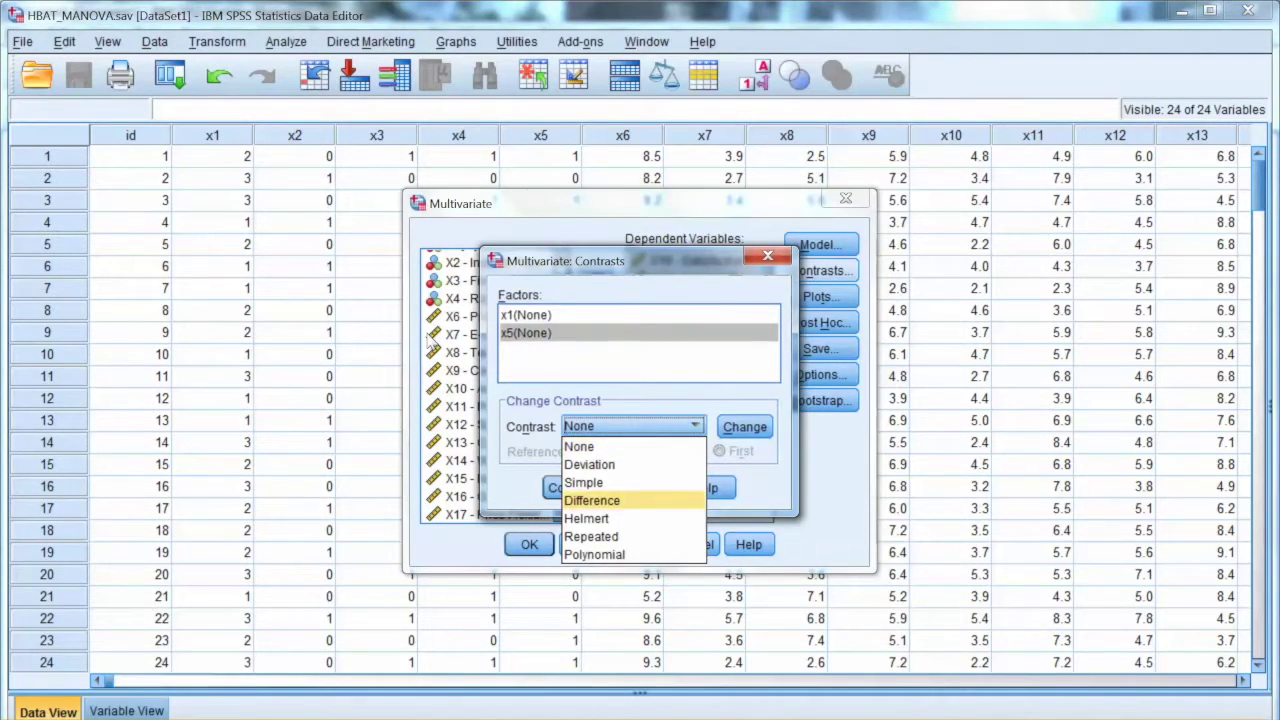
- Try again to give factor x1 the Difference contrast
left_click(571, 316)
key("alt+n")
key("alt+Down")
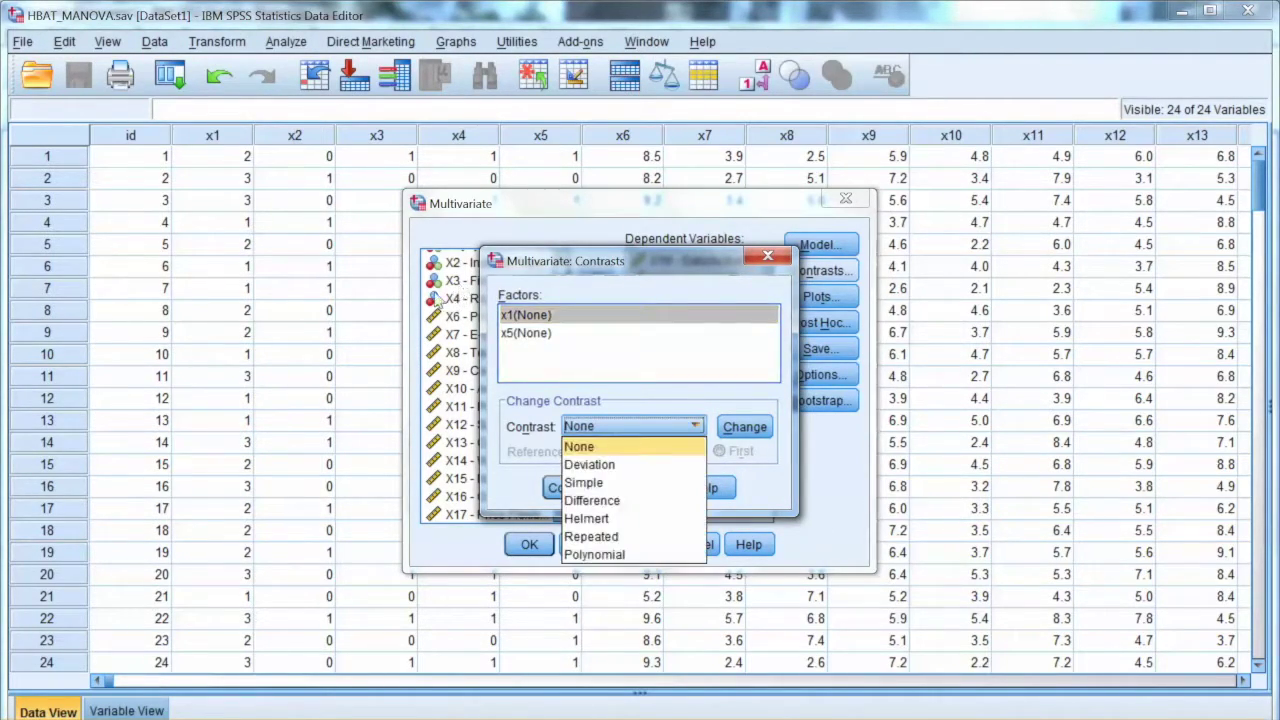
key("Down")
key("Down")
key("Down")
key("Return")
key("shift+Tab")
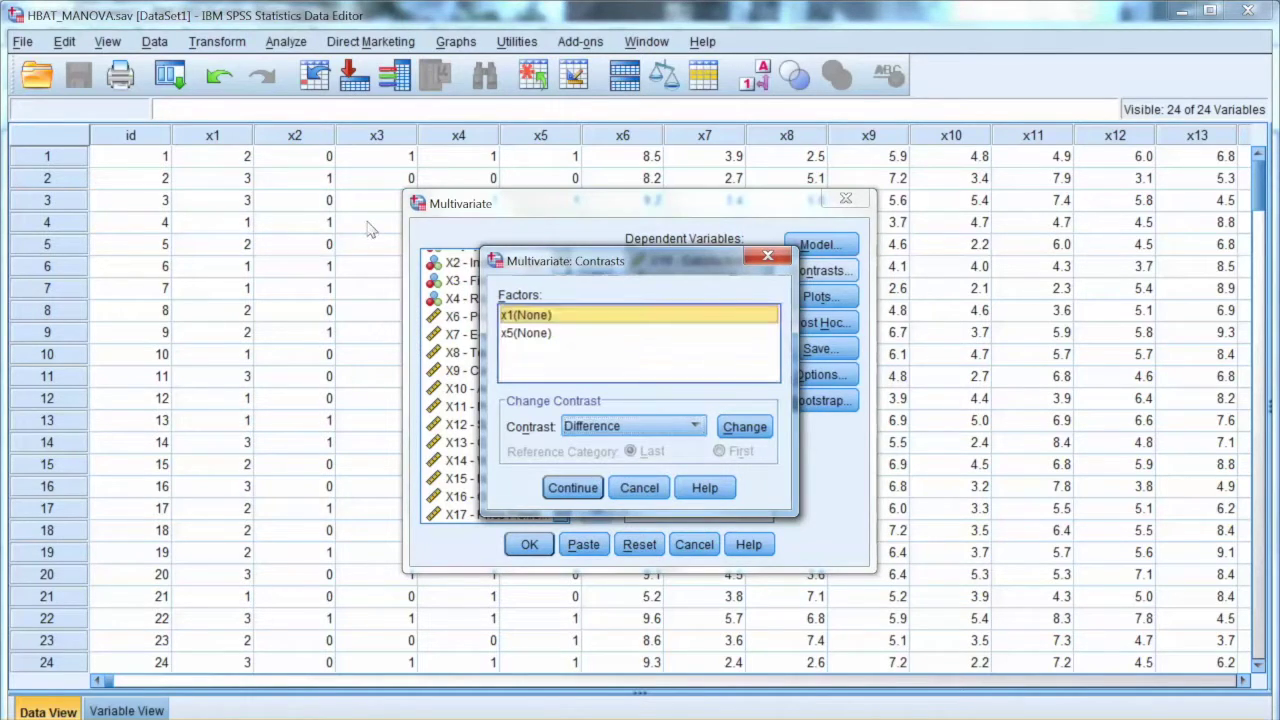
- Choose the Difference contrast for factor x5 and close the contrast settings
key("Down")
key("alt+n")
key("alt+Down")
key("Down")
key("Down")
key("Down")
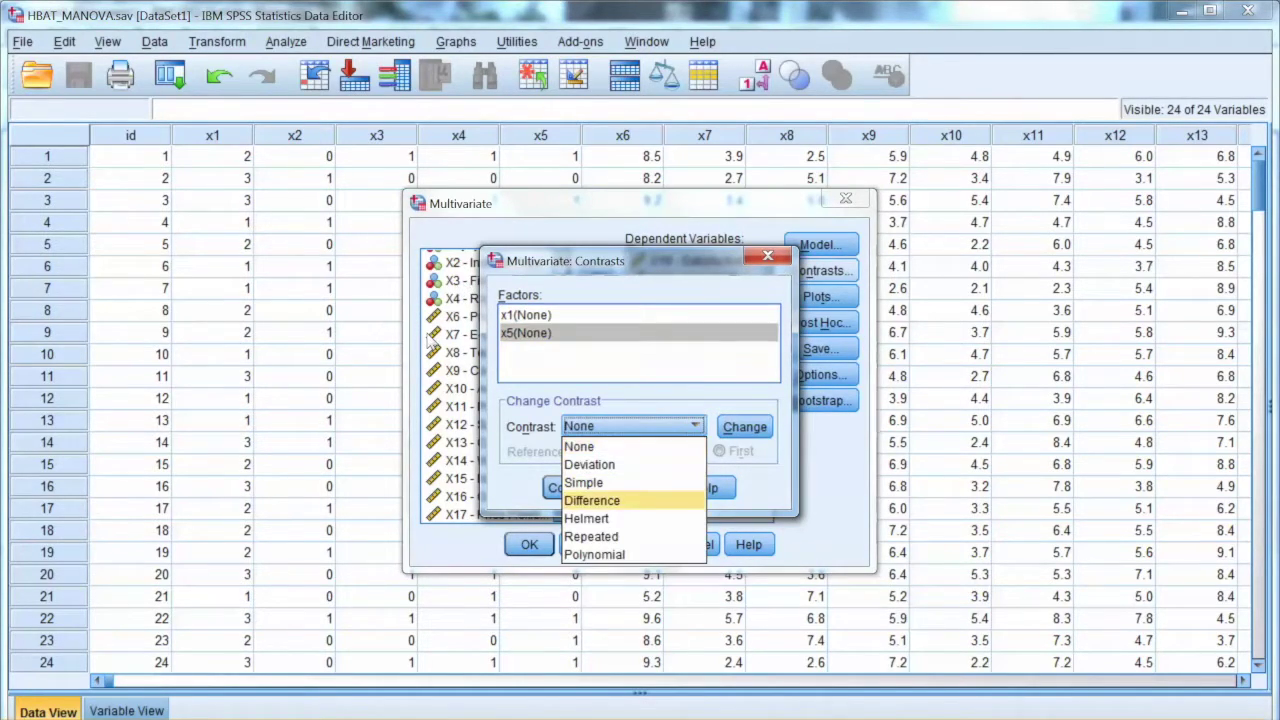
key("Return")
key("Return")
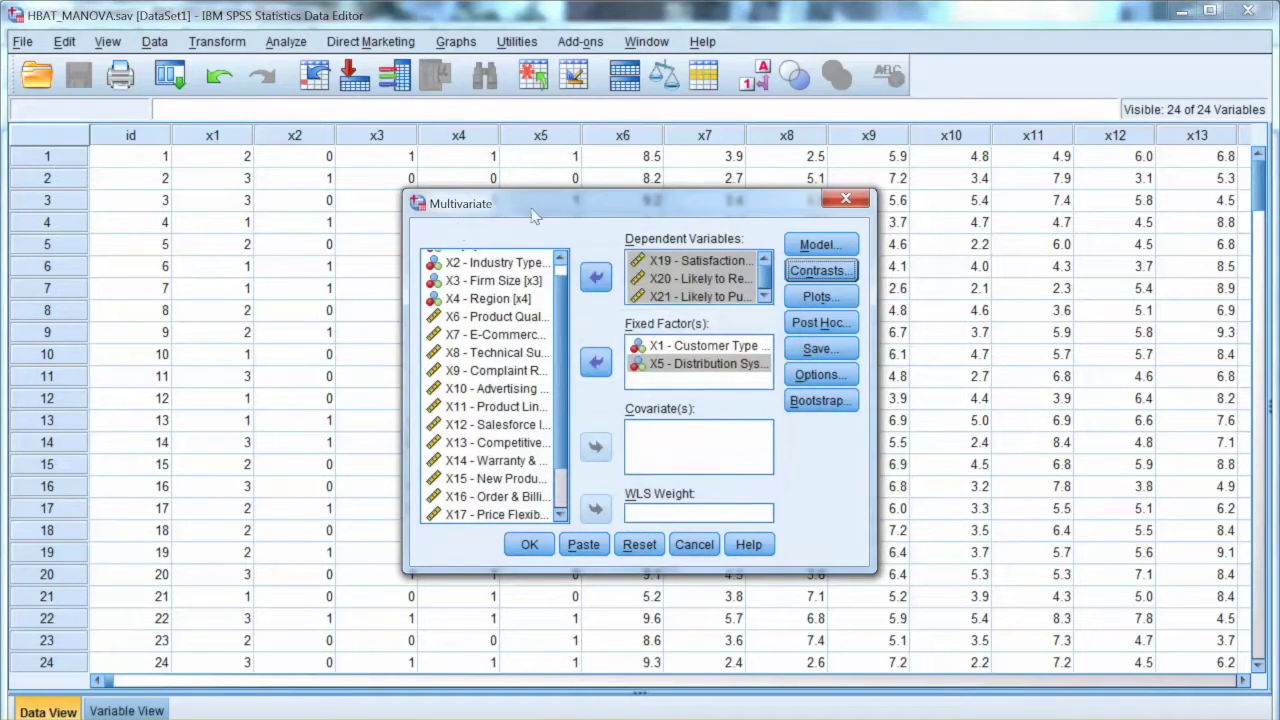
- Add a profile plot with x1 on the horizontal axis and x5 as separate lines
left_click(818, 297)
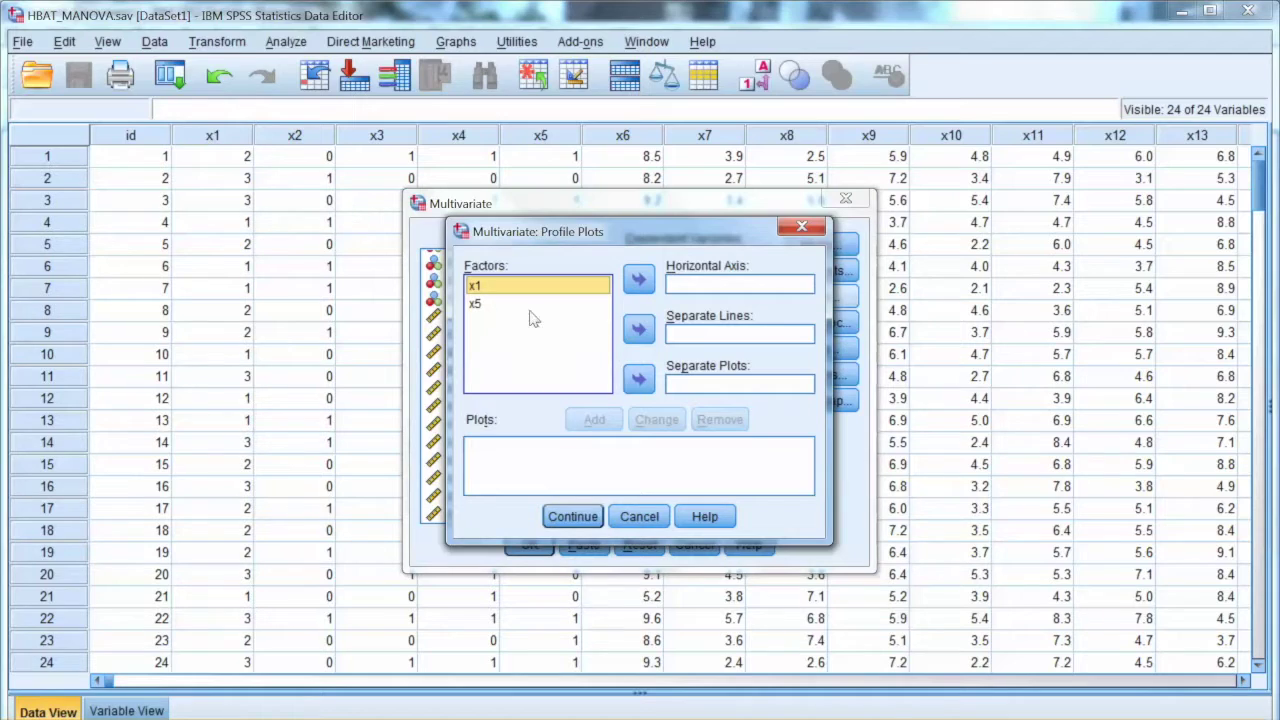
left_click(640, 284)
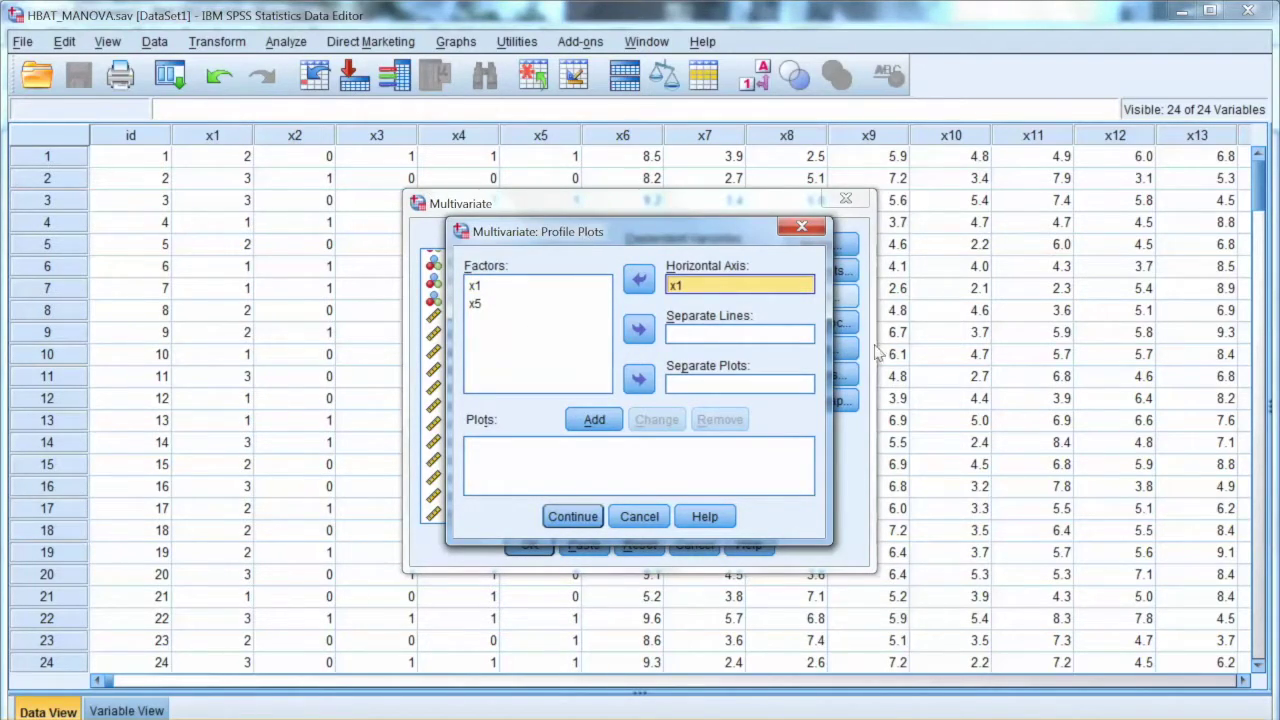
left_click(475, 303)
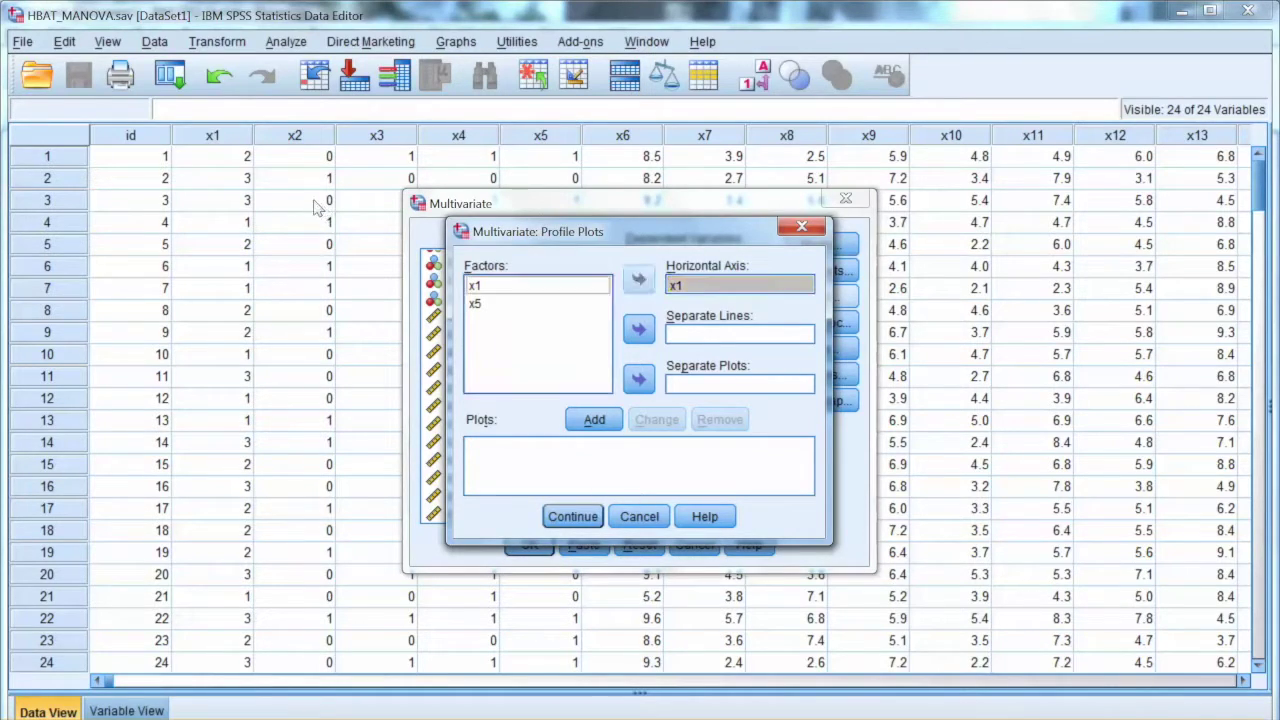
left_click(639, 329)
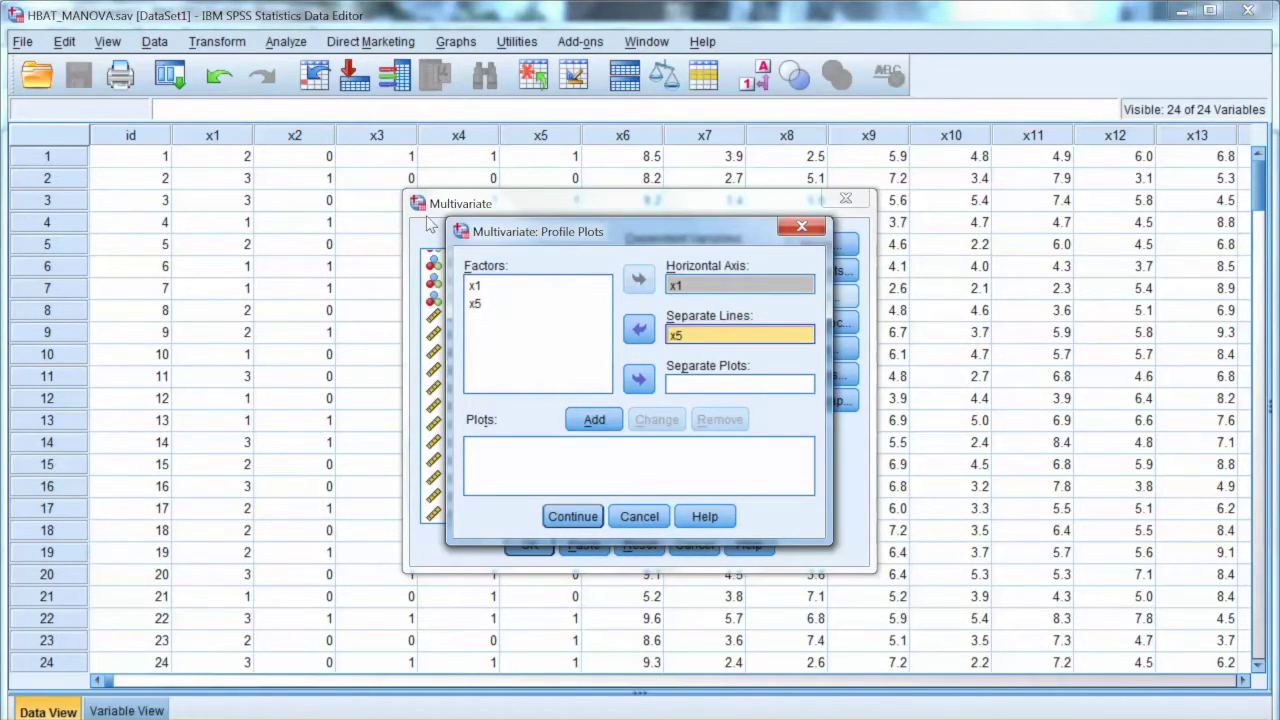
key("alt+a")
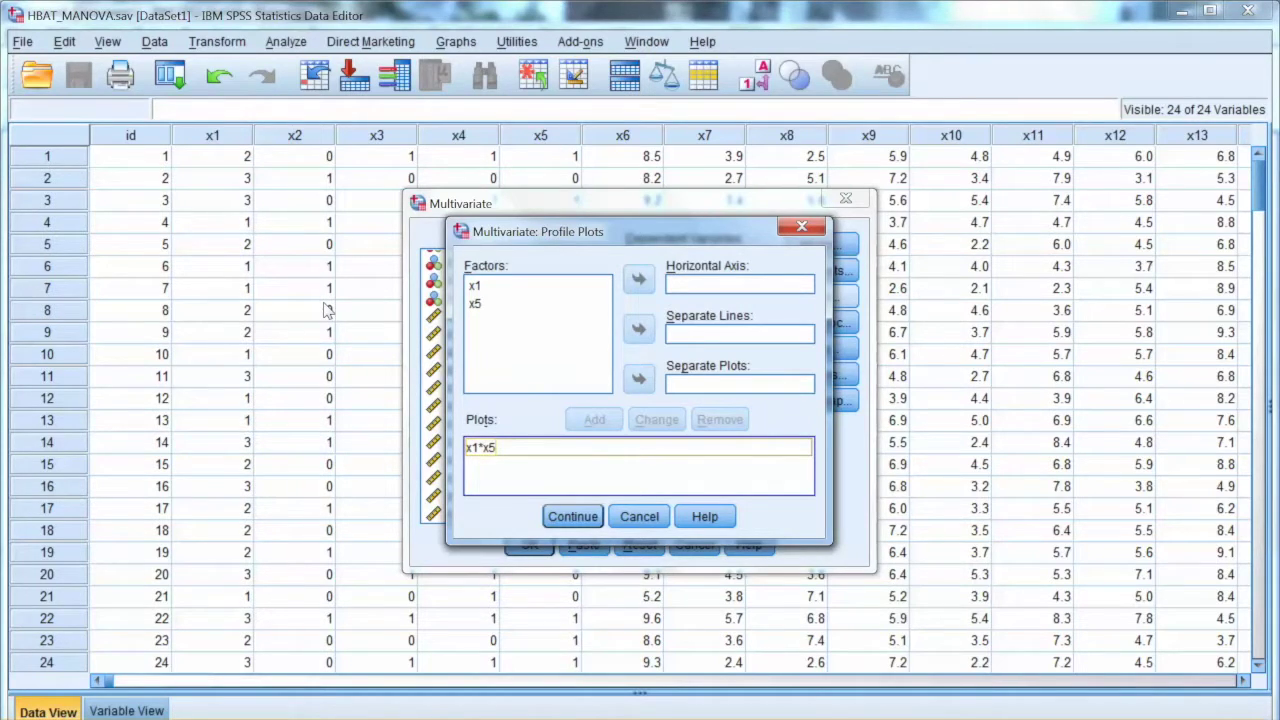
key("Return")
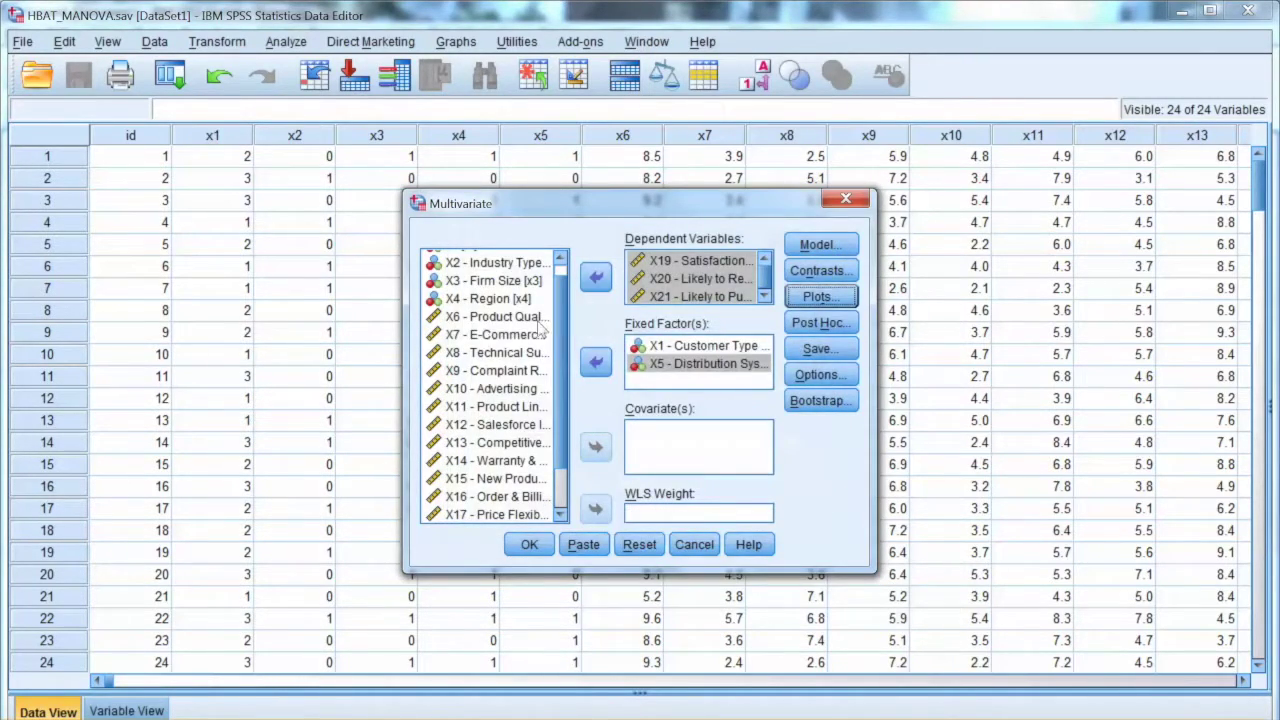
- Include factors x1 and x5 in the post hoc multiple comparisons
key("alt+h")
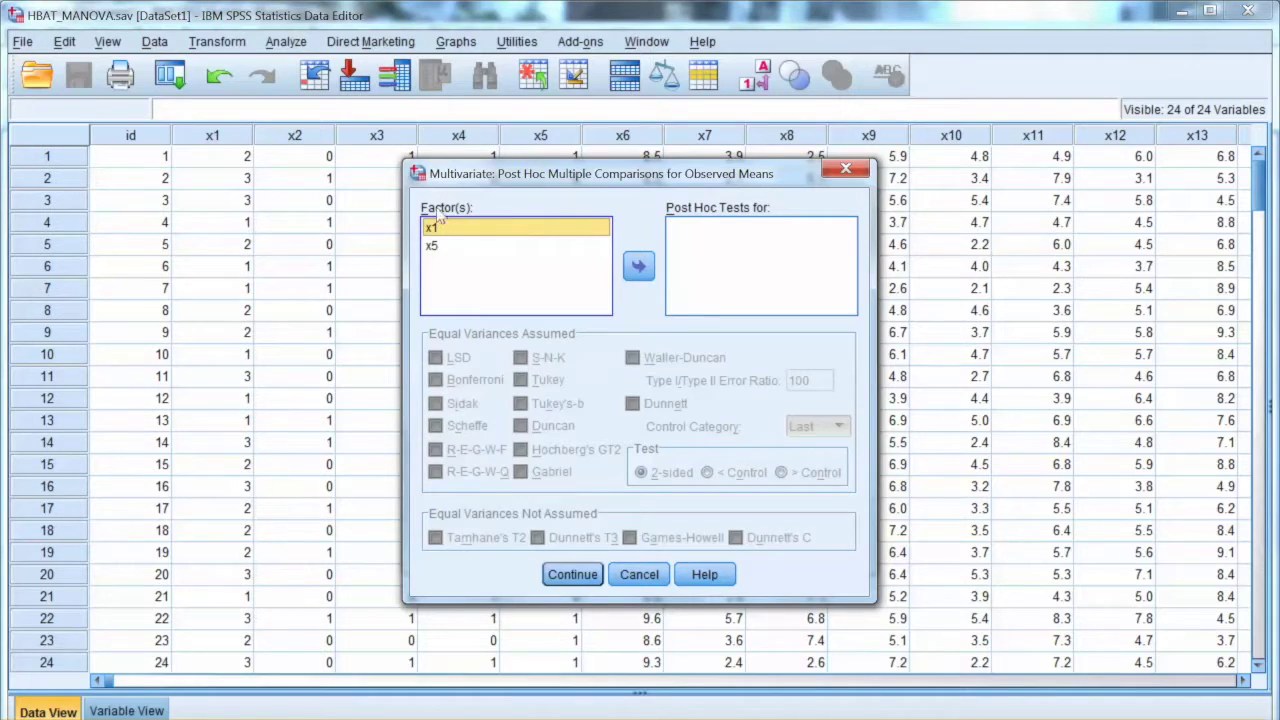
key("Tab")
key("space")
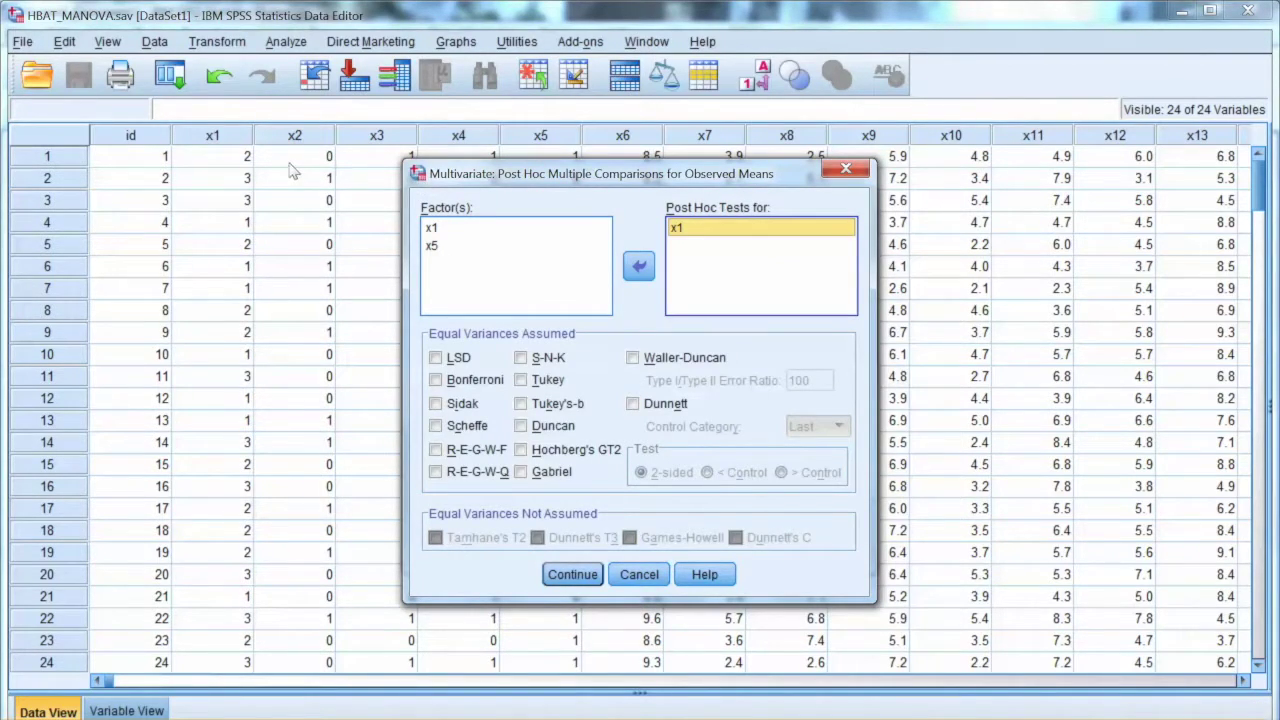
key("shift+Tab")
key("shift+Tab")
key("Down")
key("Tab")
key("space")
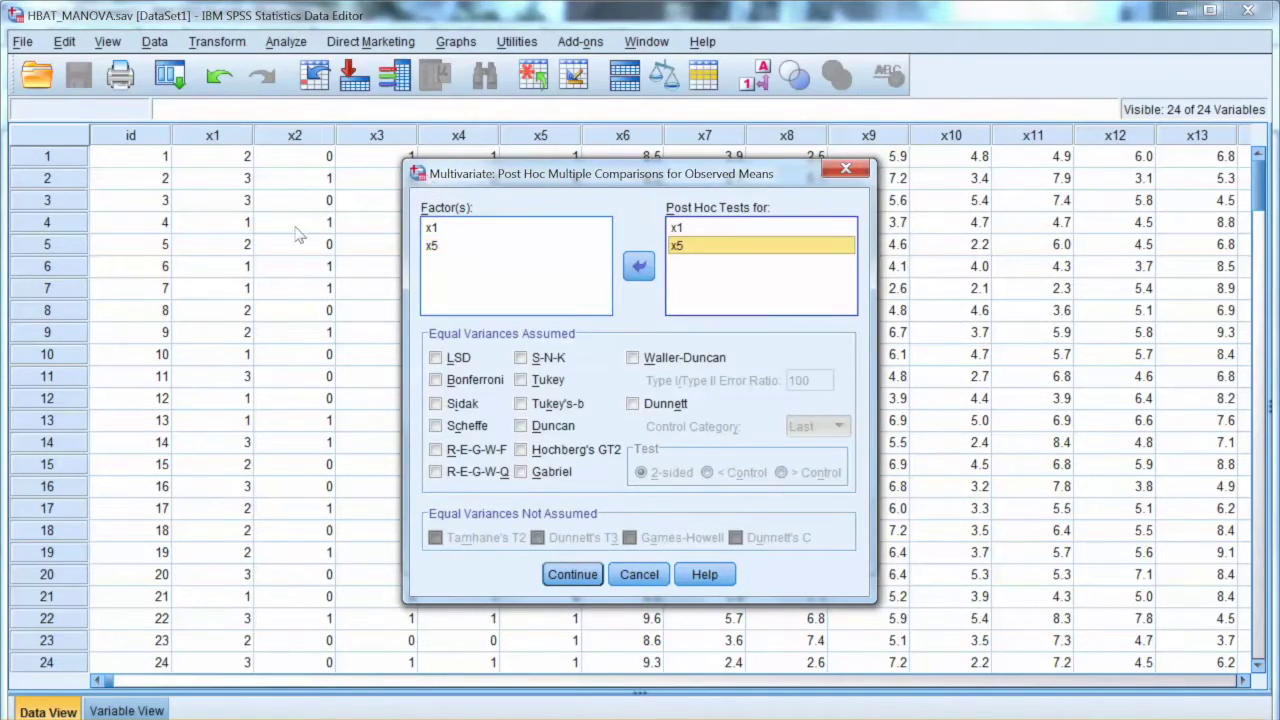
- Request the LSD, Scheffe and Tukey post hoc tests and confirm the post hoc settings
key("Tab")
key("space")
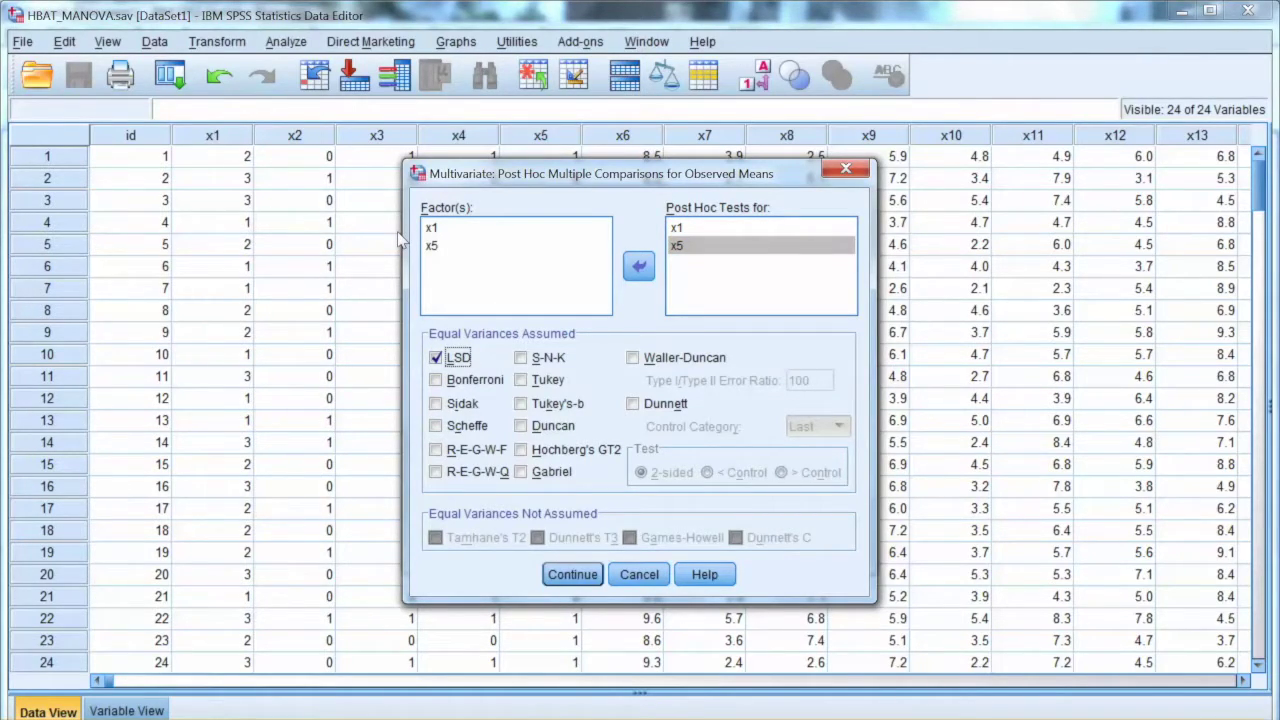
key("alt+c")
key("alt+t")
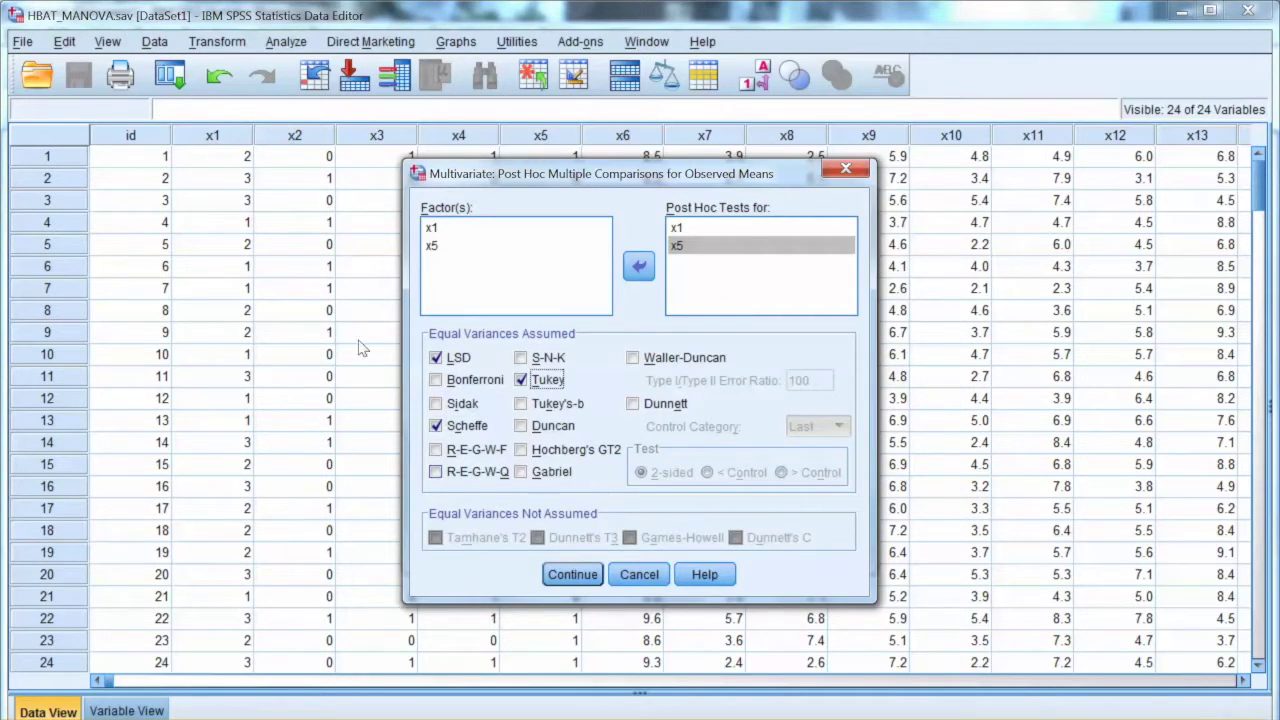
key("Return")
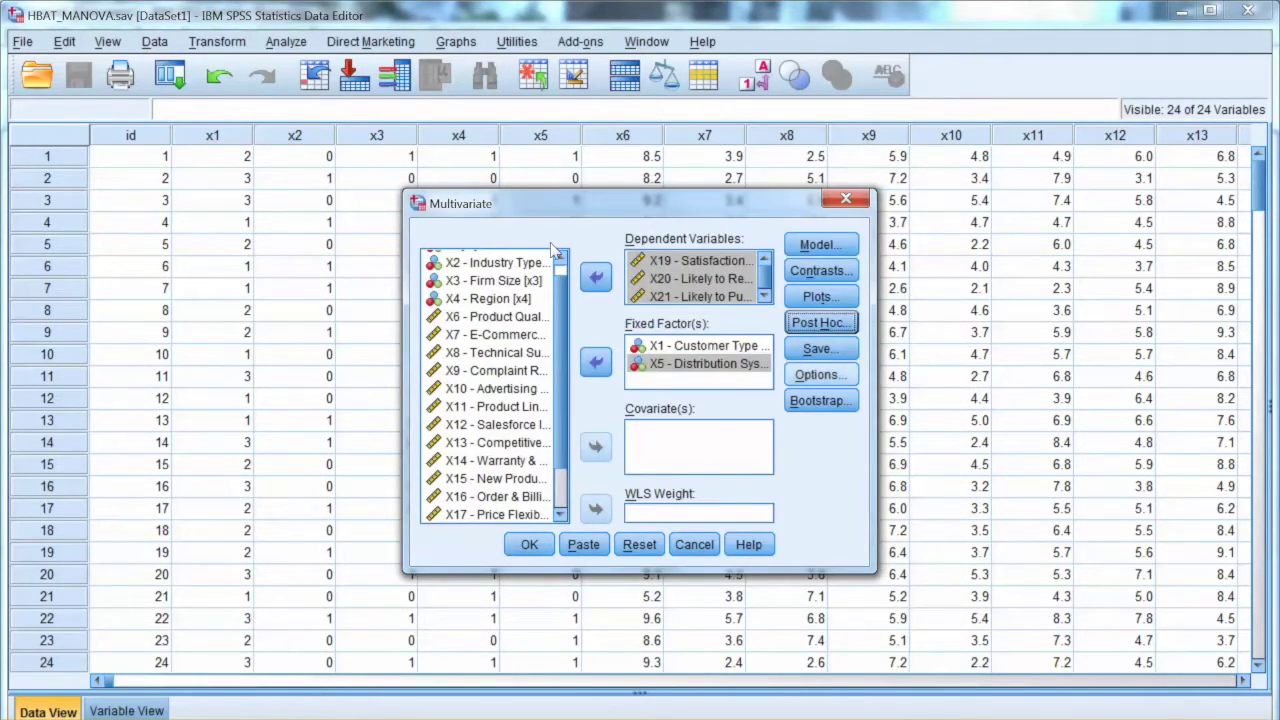
- Set the multivariate options to display estimated marginal means for (OVERALL), x1, x5 and x1*x5
key("alt+o")
key("shift+End")
key("Tab")
key("space")
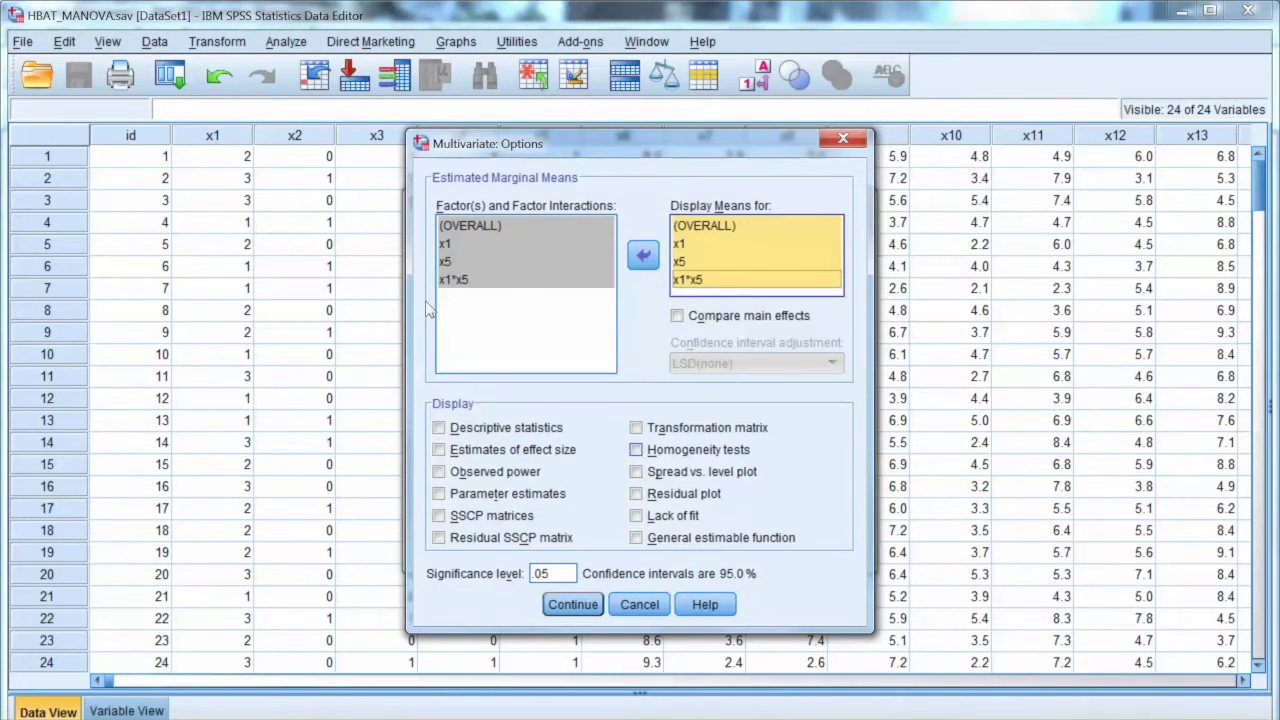
- Include homogeneity tests in the output, confirm the options and run the multivariate analysis
key("alt+h")
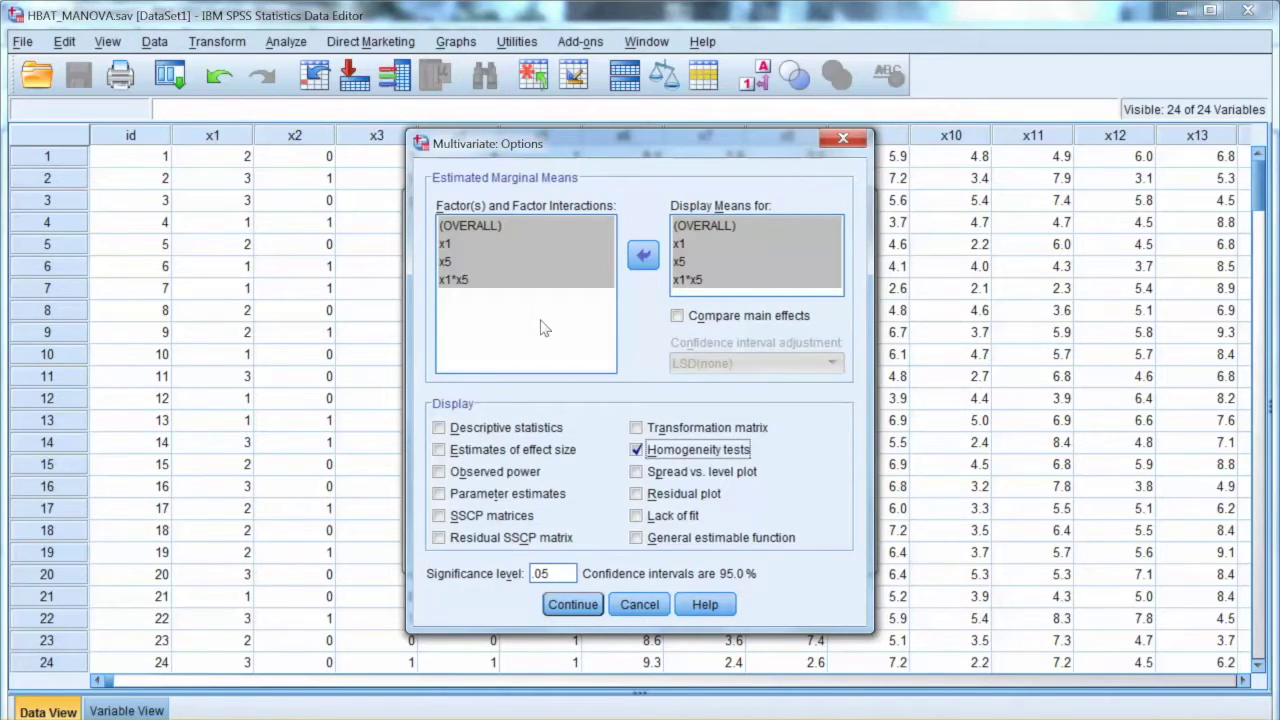
left_click(573, 604)
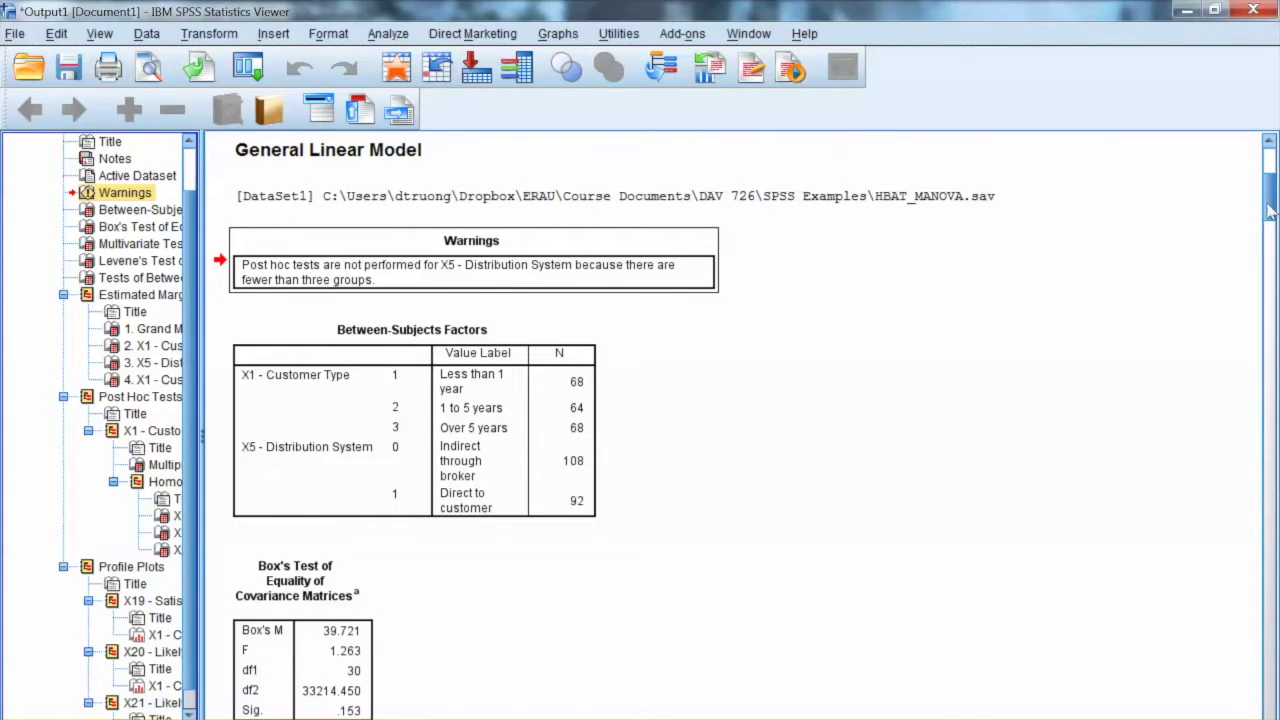
- Examine the Between-Subjects Factors table and Box's and Levene's equality tests in the output
scroll(848, 148, "down", 5)
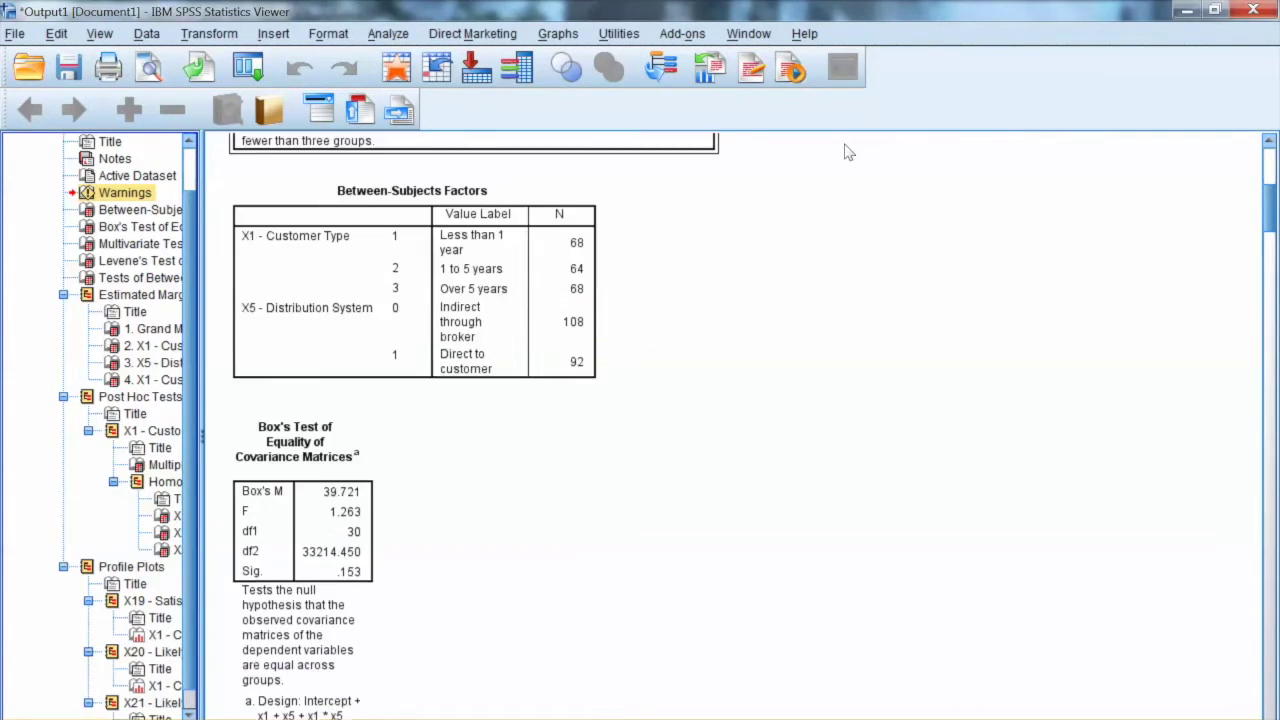
scroll(848, 154, "down", 2)
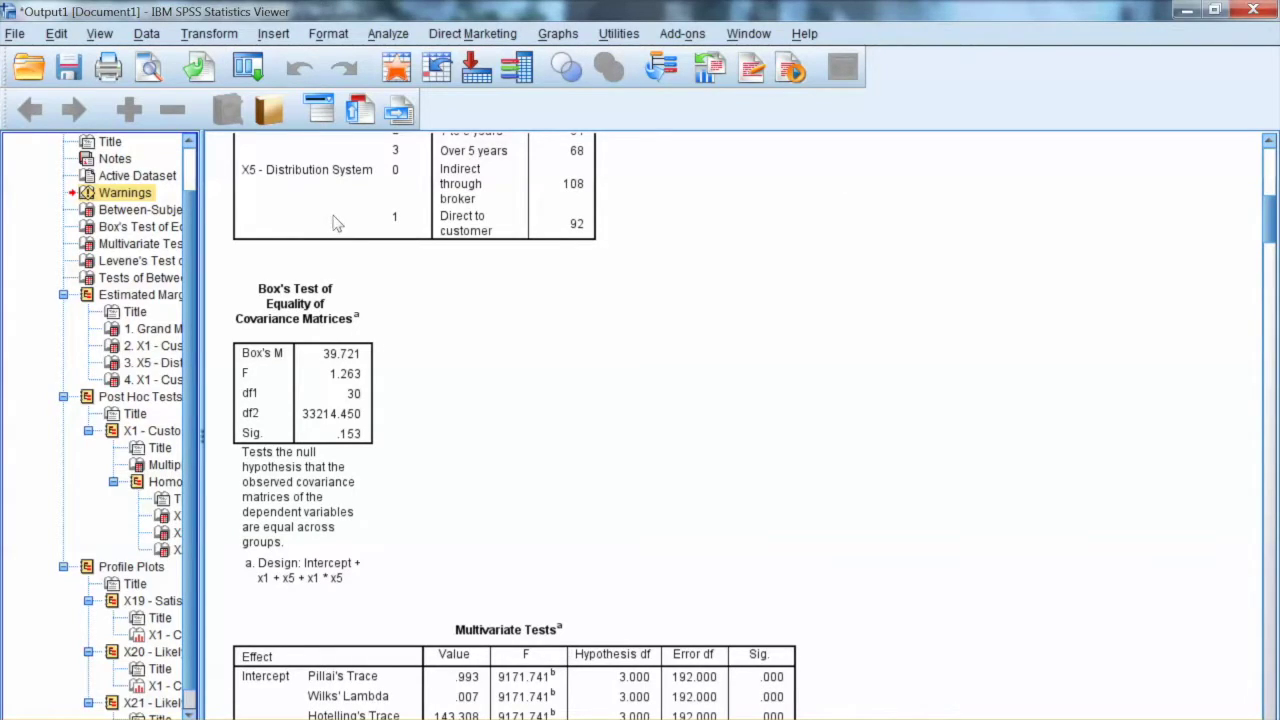
left_click(233, 207)
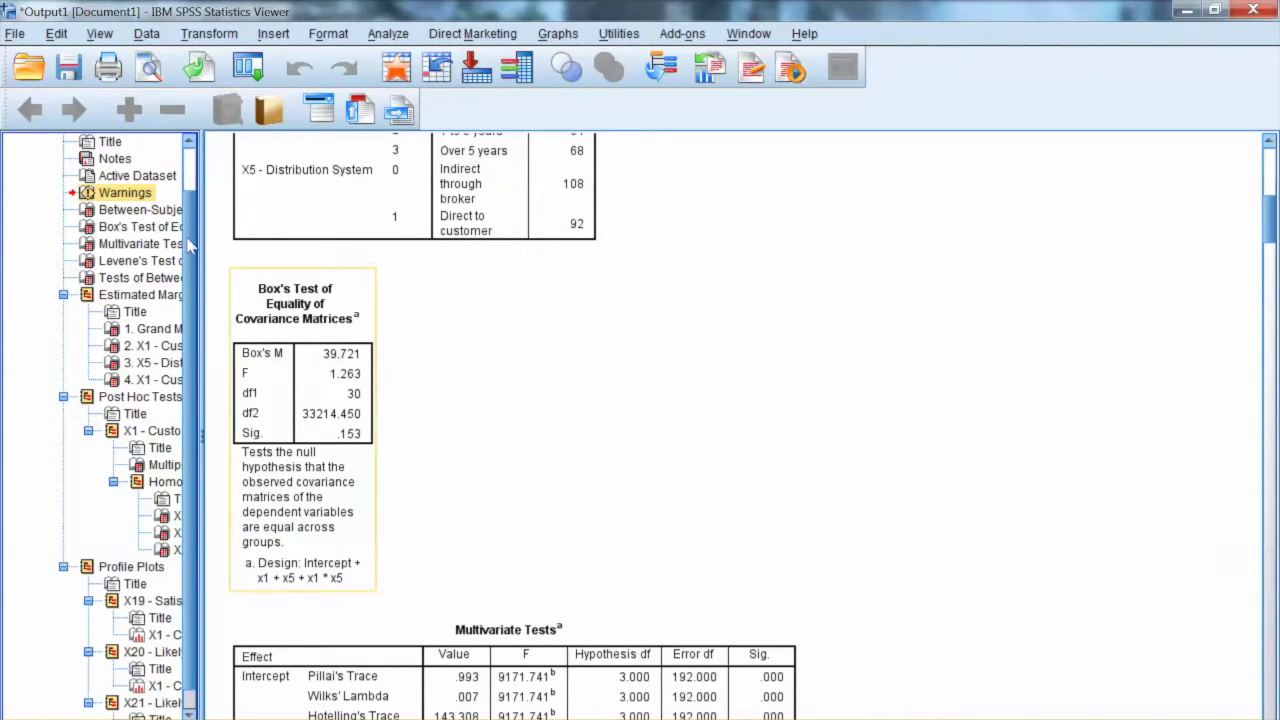
left_click(378, 292)
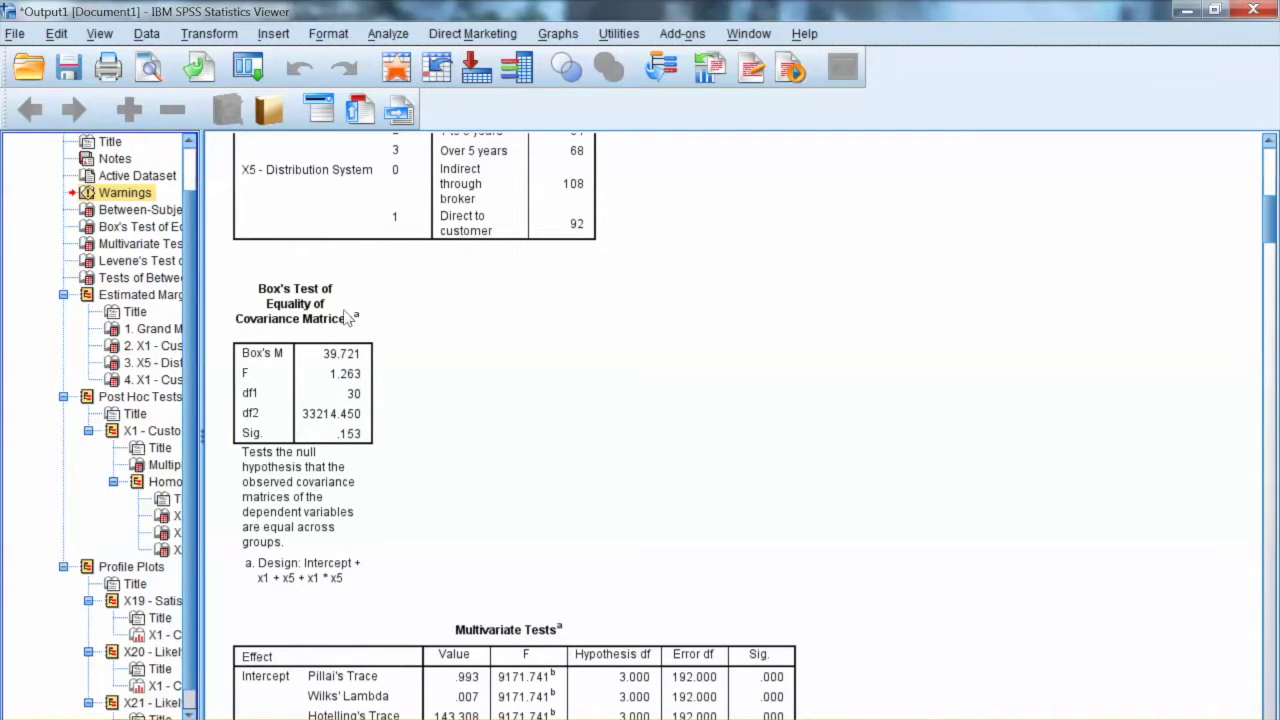
left_click(245, 303)
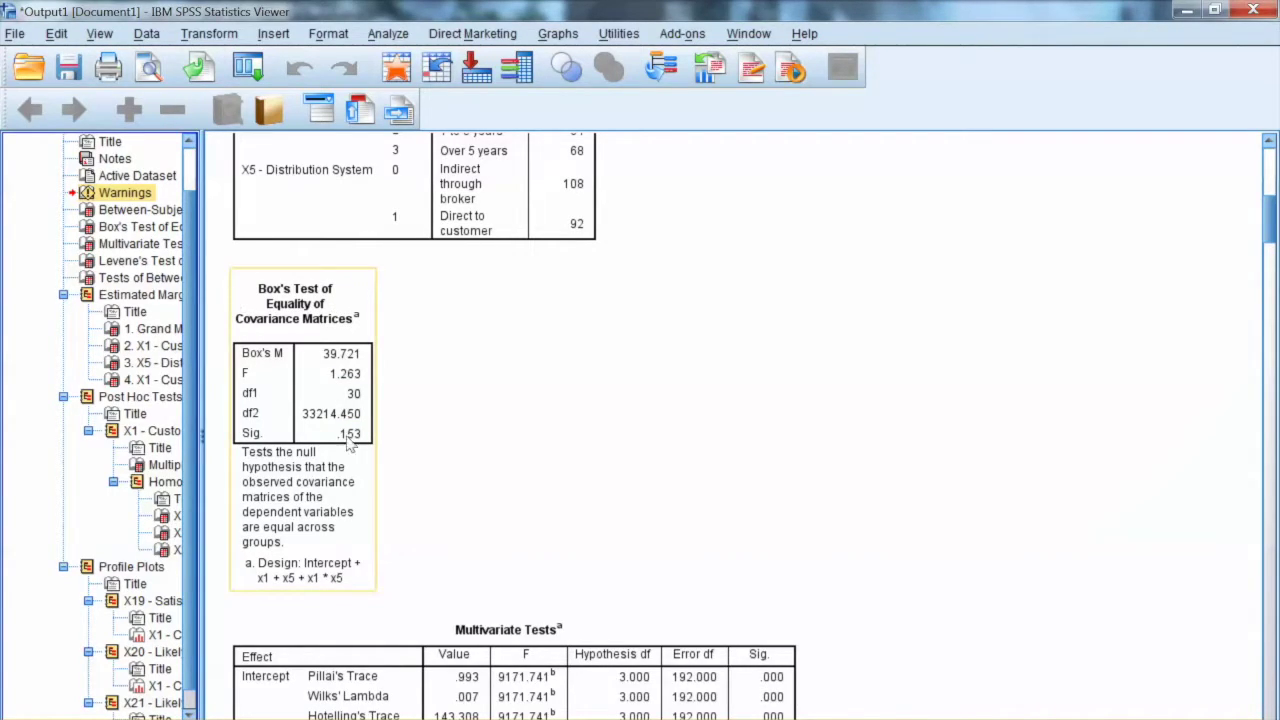
left_click(229, 300)
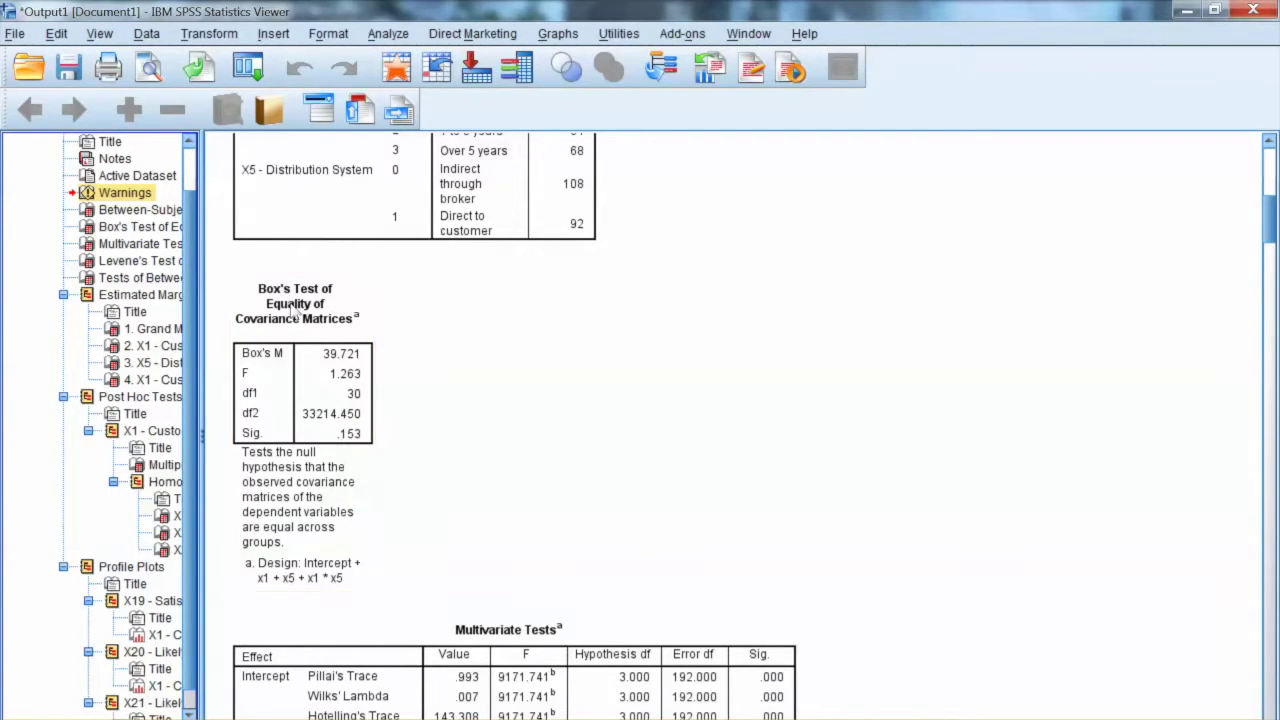
left_click(258, 272)
left_click(214, 244)
left_click(603, 325)
scroll(603, 325, "down", 10)
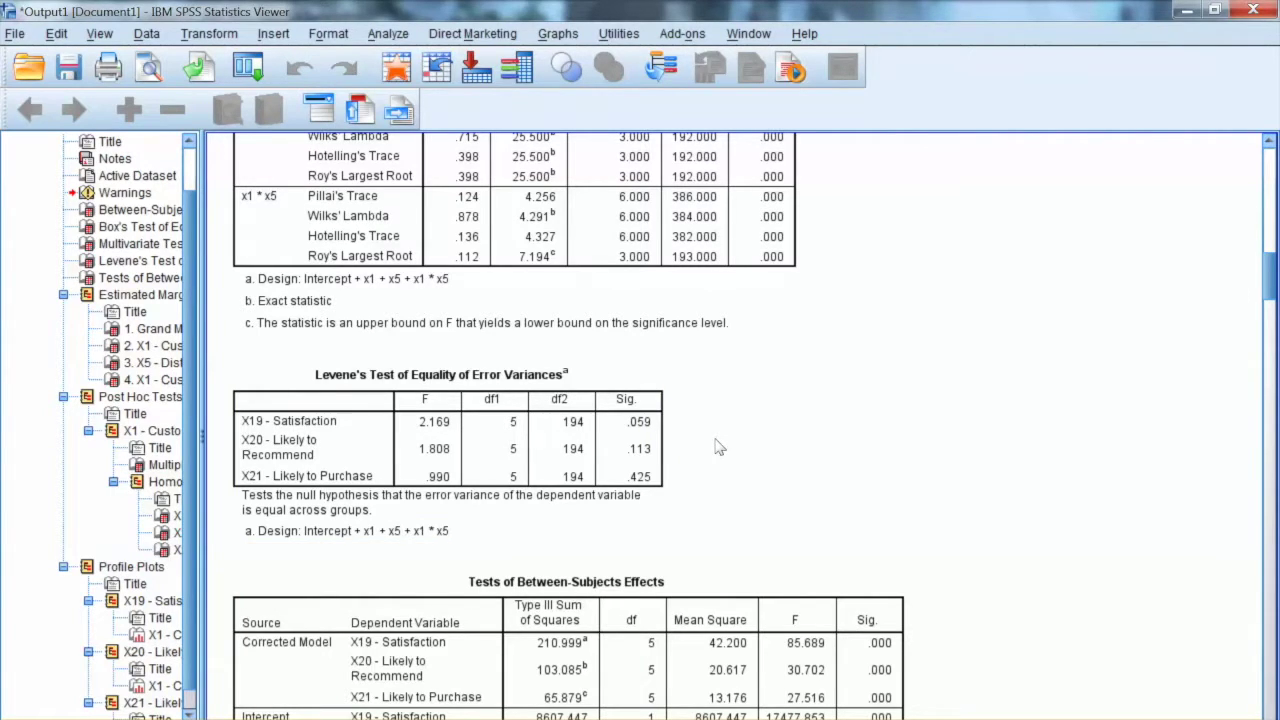
scroll(719, 447, "up", 10)
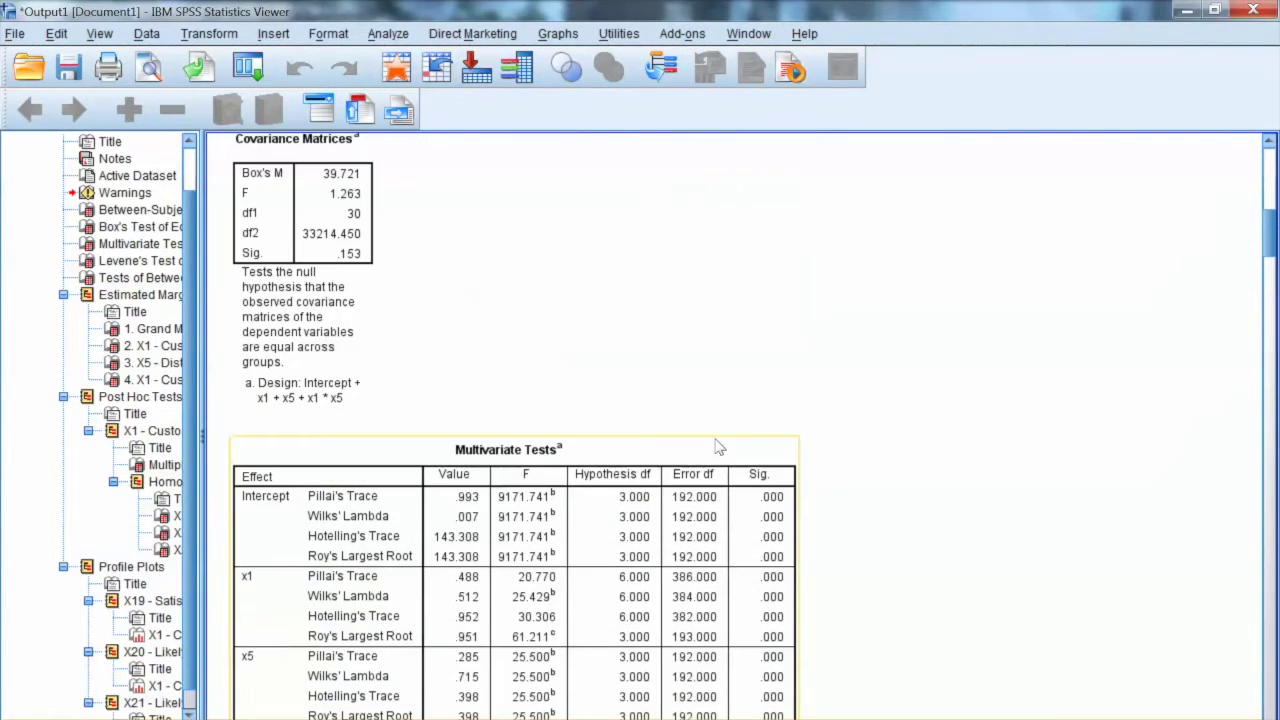
scroll(719, 447, "up", 3)
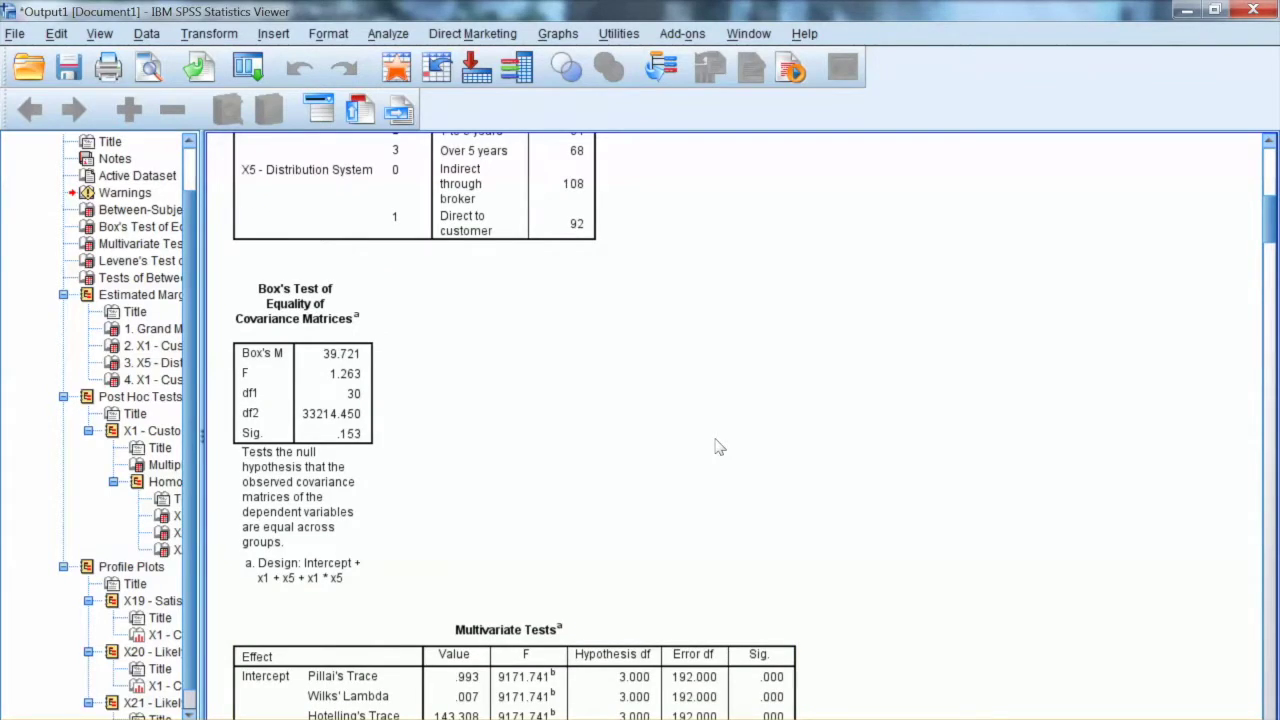
- Examine the Multivariate Tests table for the significance of the x1, x5 and x1*x5 effects
scroll(719, 447, "down", 3)
scroll(592, 344, "down", 3)
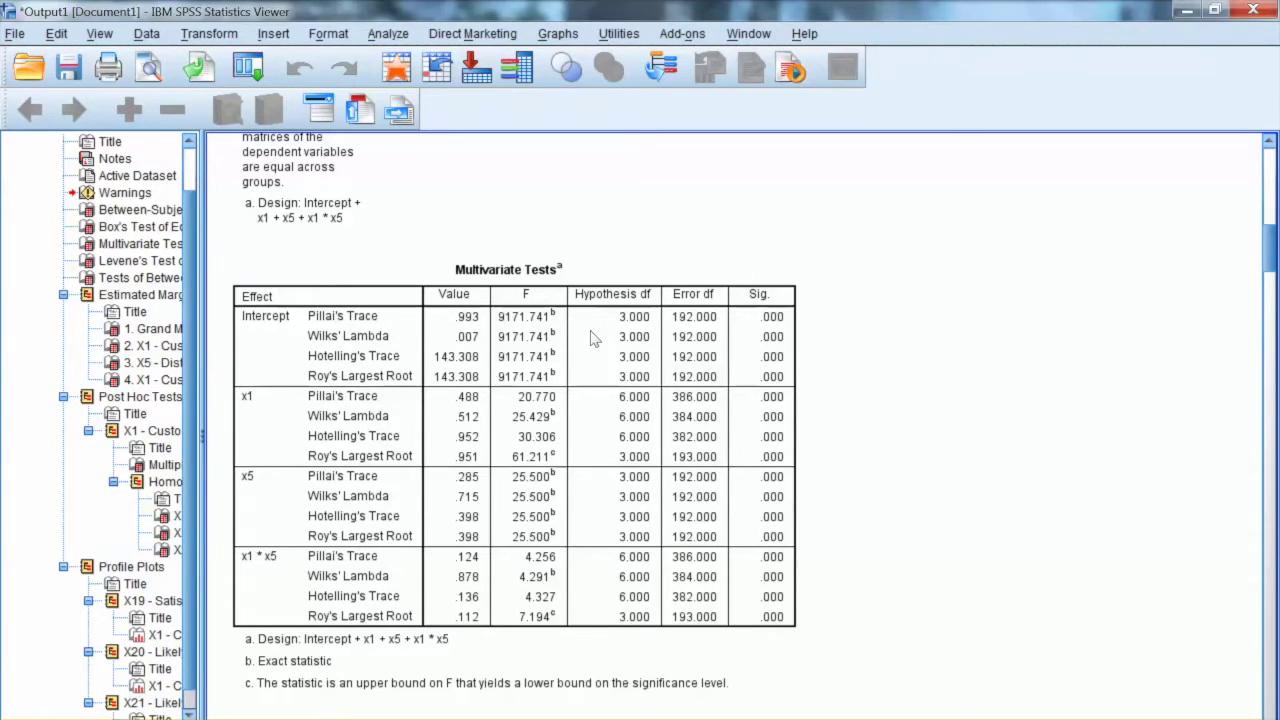
left_click(560, 326)
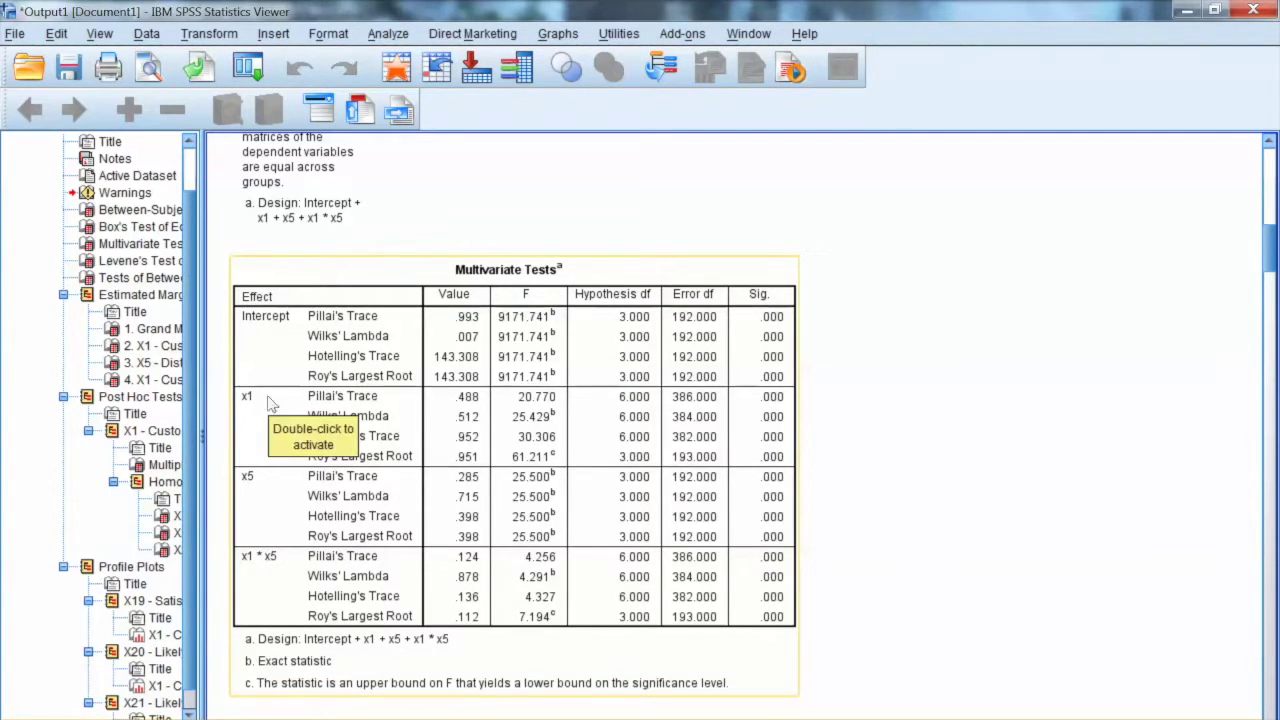
double_click(567, 316)
left_click(556, 292)
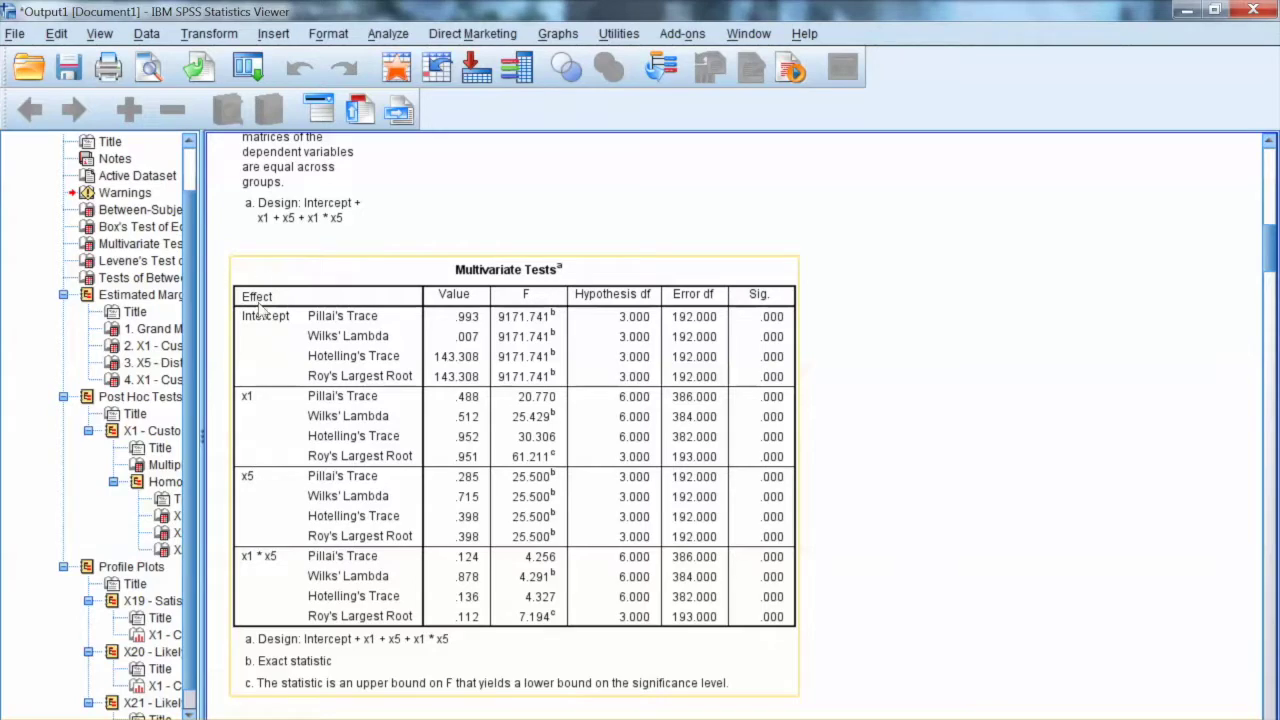
double_click(530, 322)
left_click(545, 297)
left_click(820, 432)
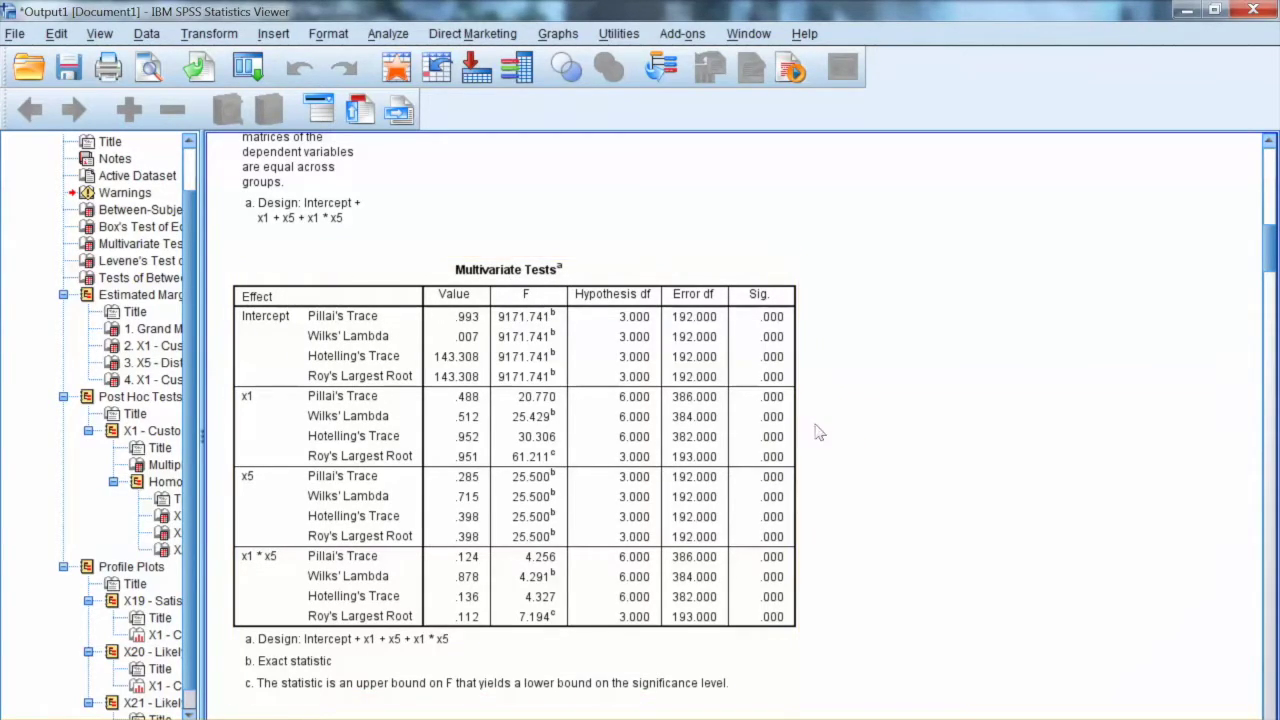
left_click(548, 290)
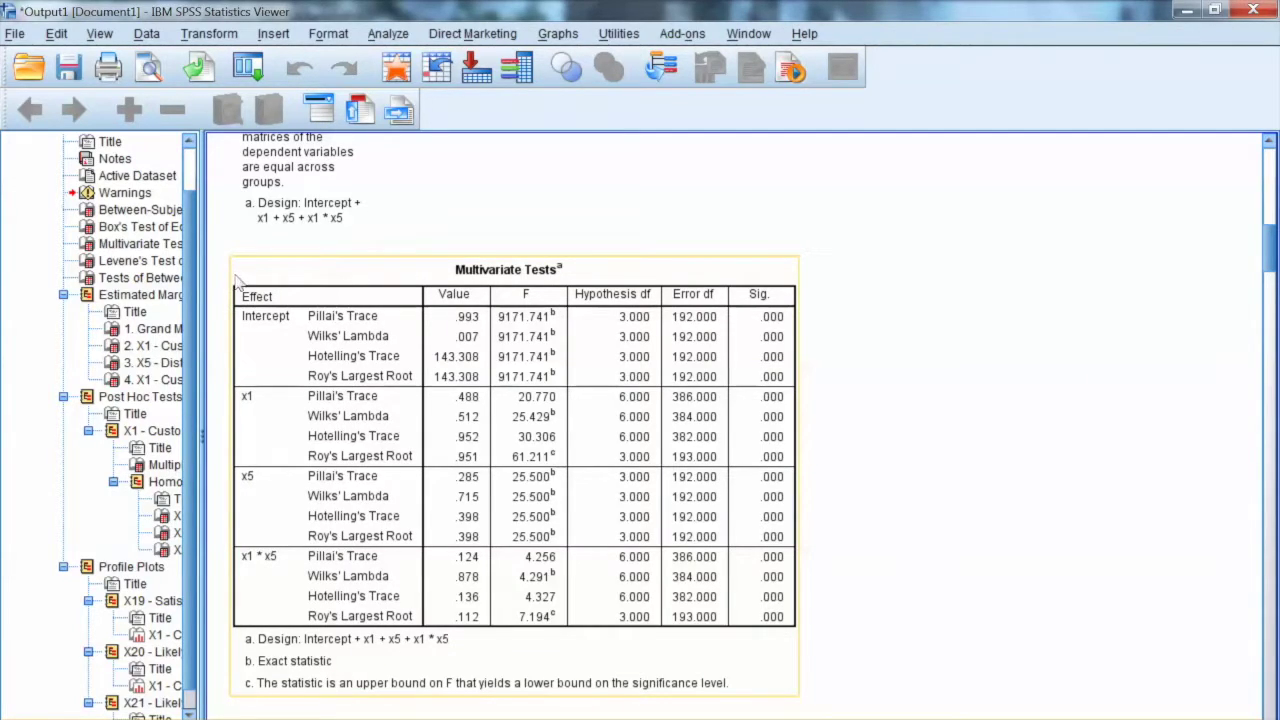
left_click(310, 330)
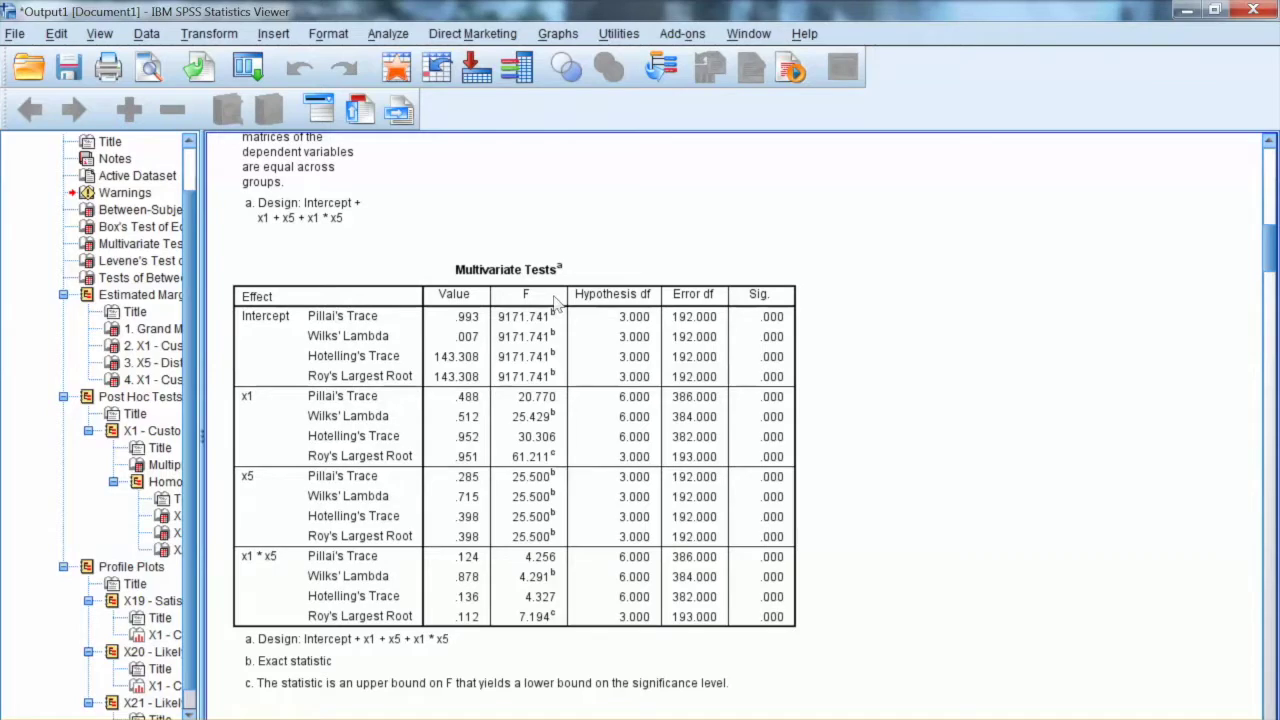
left_click(531, 279)
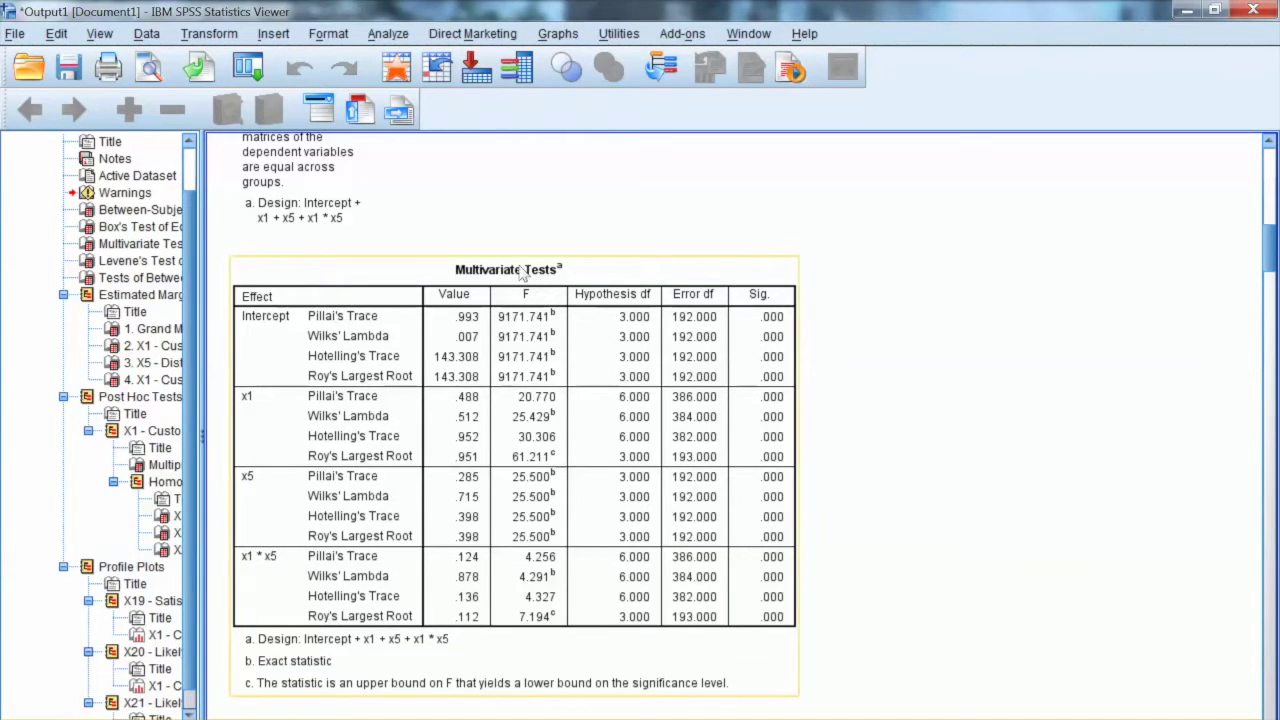
left_click(518, 312)
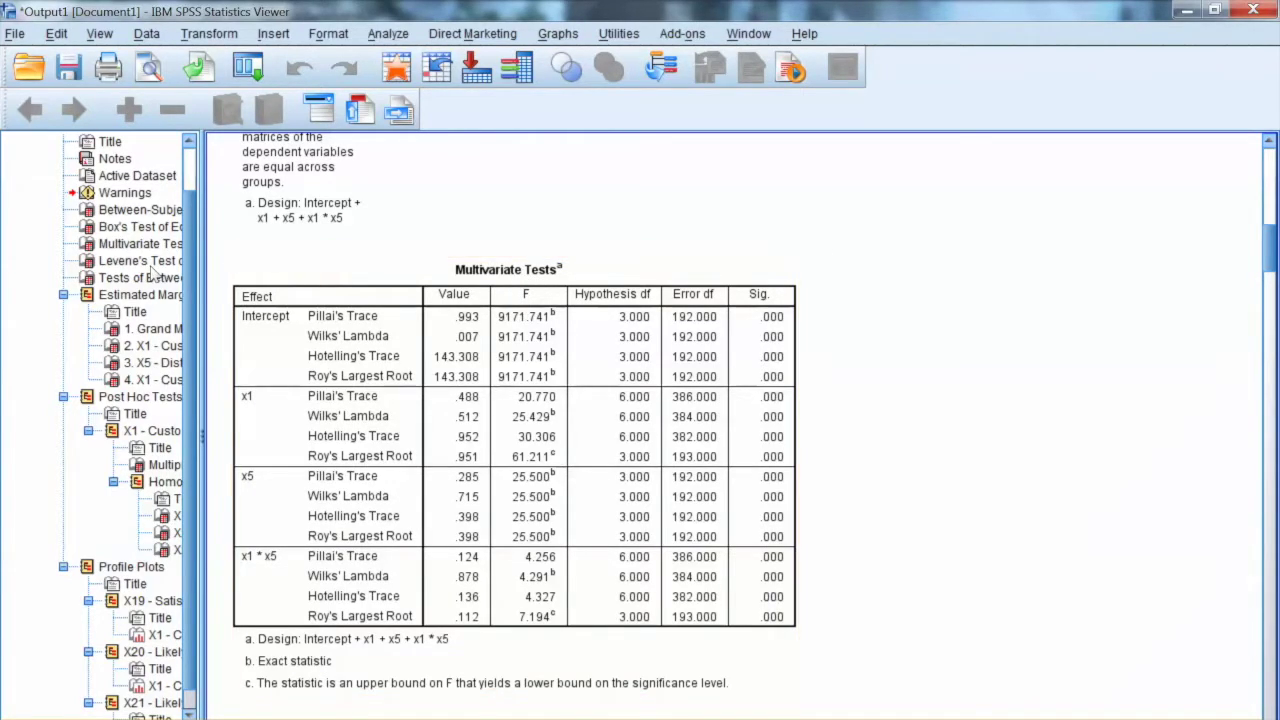
- Review the Tests of Between-Subjects Effects for x1, x5 and their interaction on each dependent variable
scroll(563, 313, "down", 10)
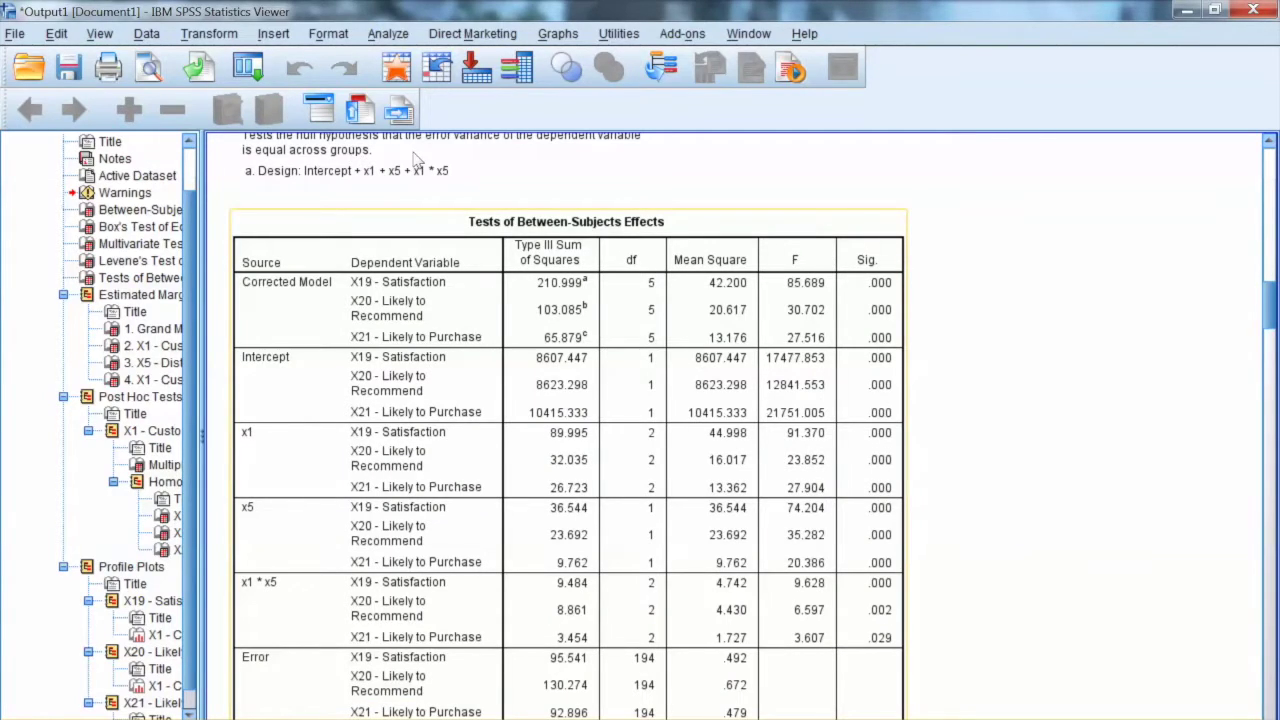
scroll(652, 270, "down", 3)
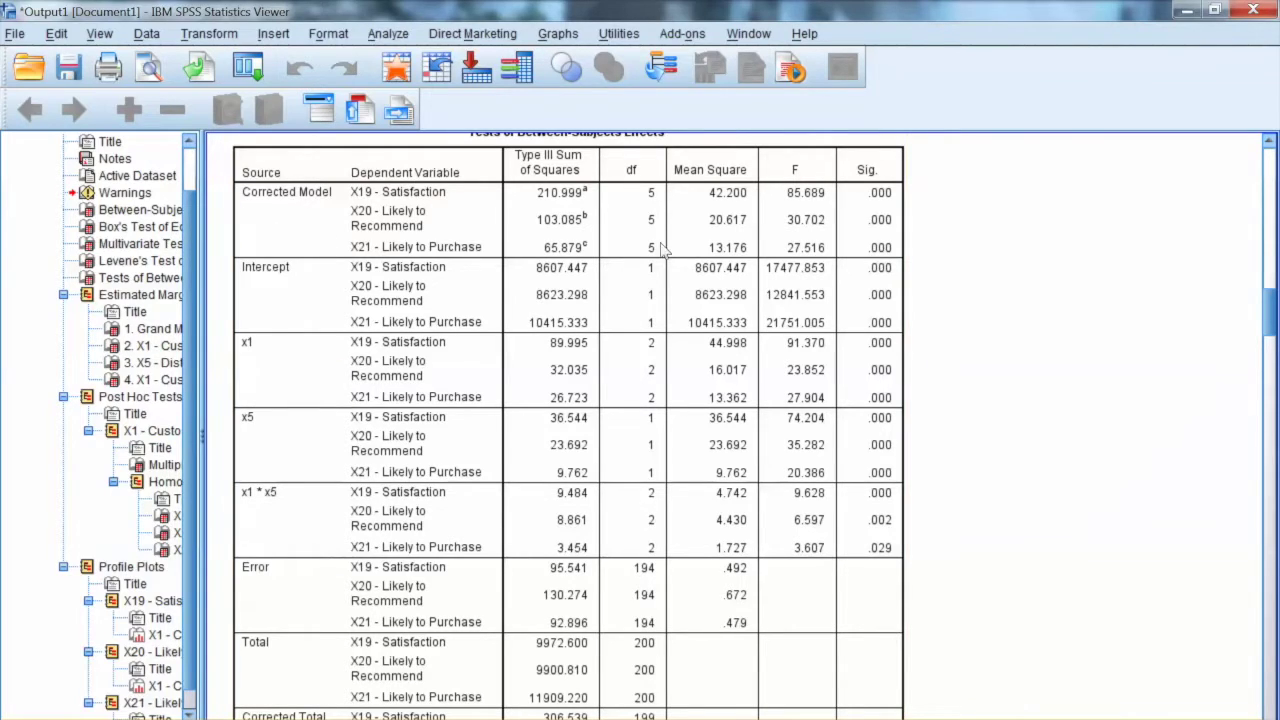
left_click(690, 253)
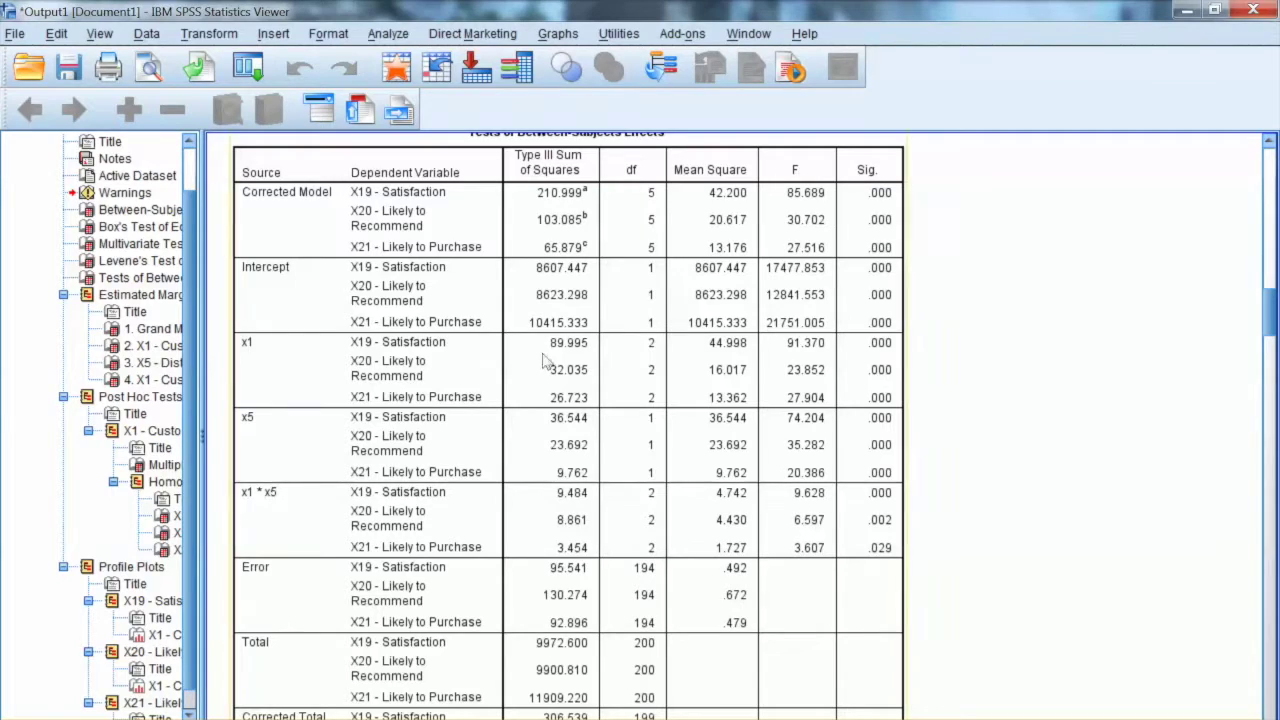
scroll(848, 218, "down", 2)
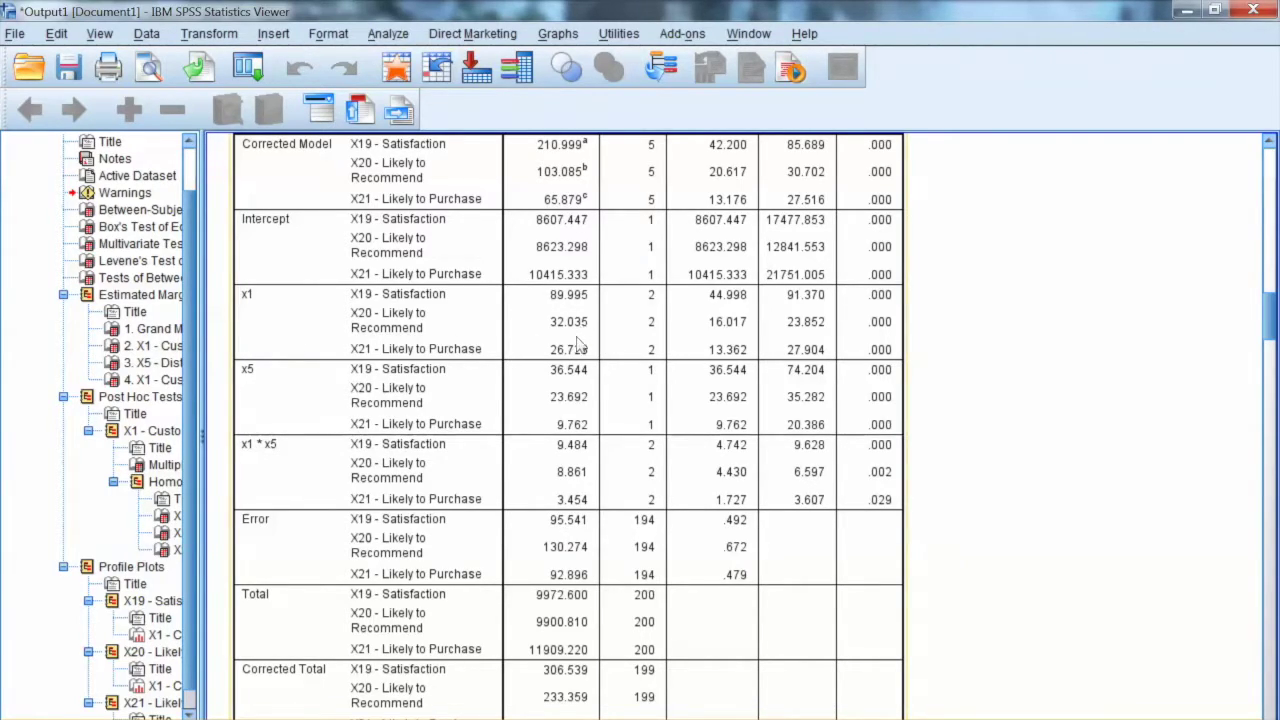
- Review the estimated marginal means tables, from the grand mean through the Customer Type by Distribution System interaction
scroll(843, 254, "down", 10)
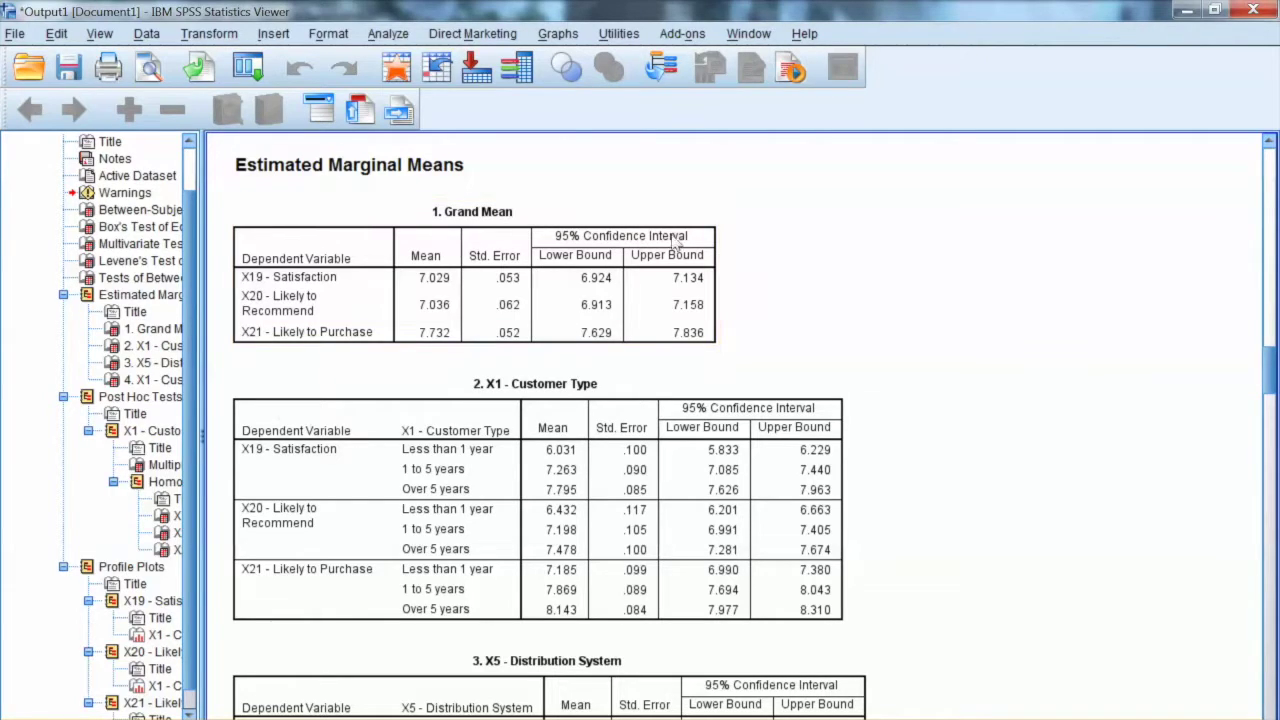
scroll(848, 253, "down", 3)
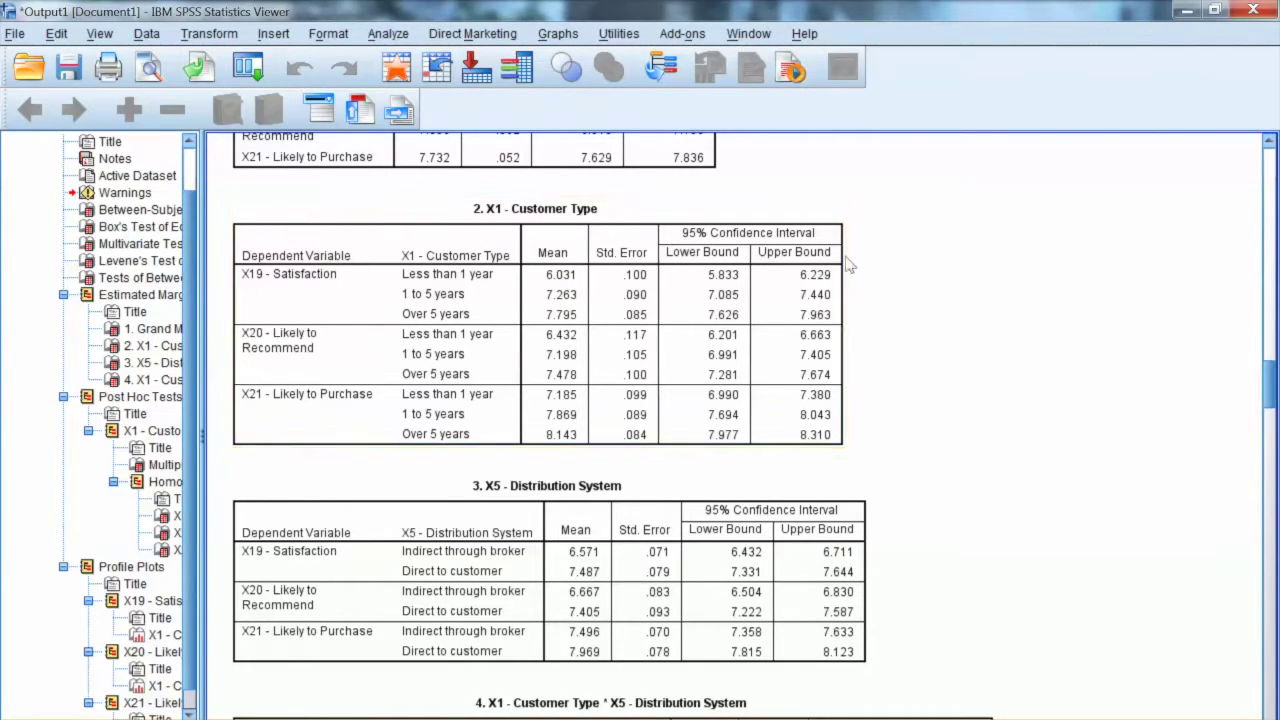
scroll(848, 262, "down", 3)
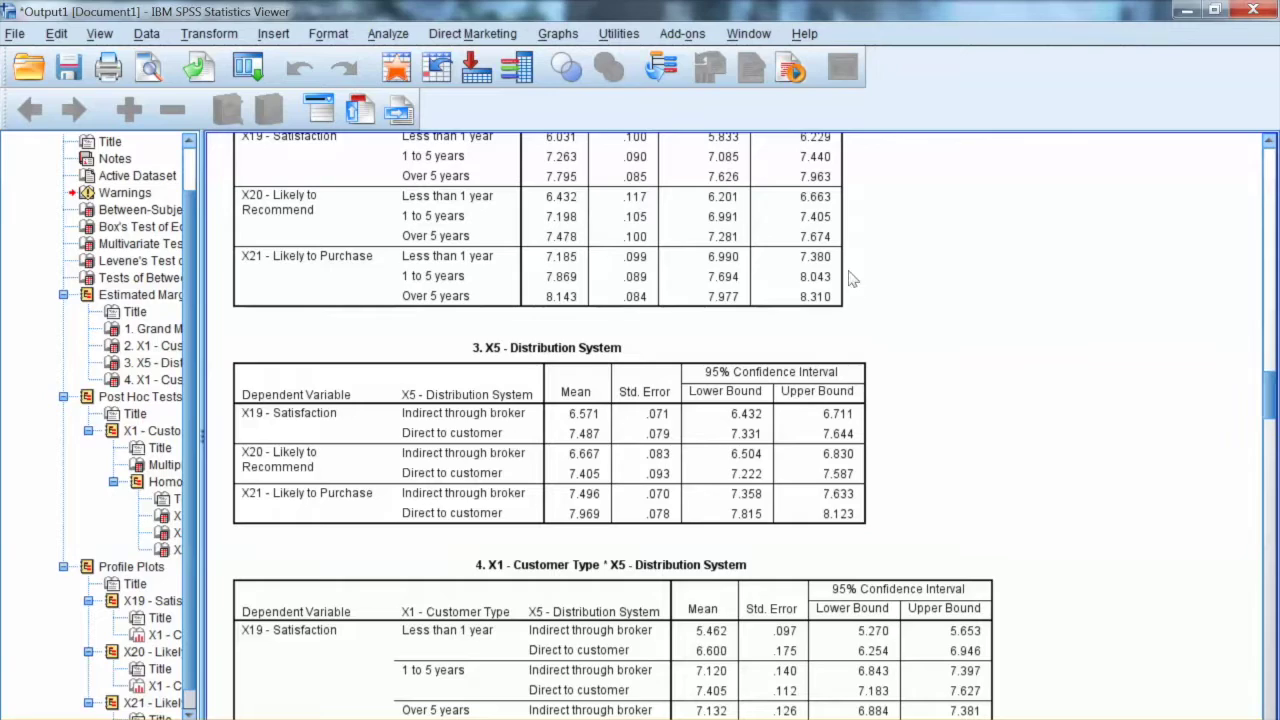
scroll(849, 285, "down", 8)
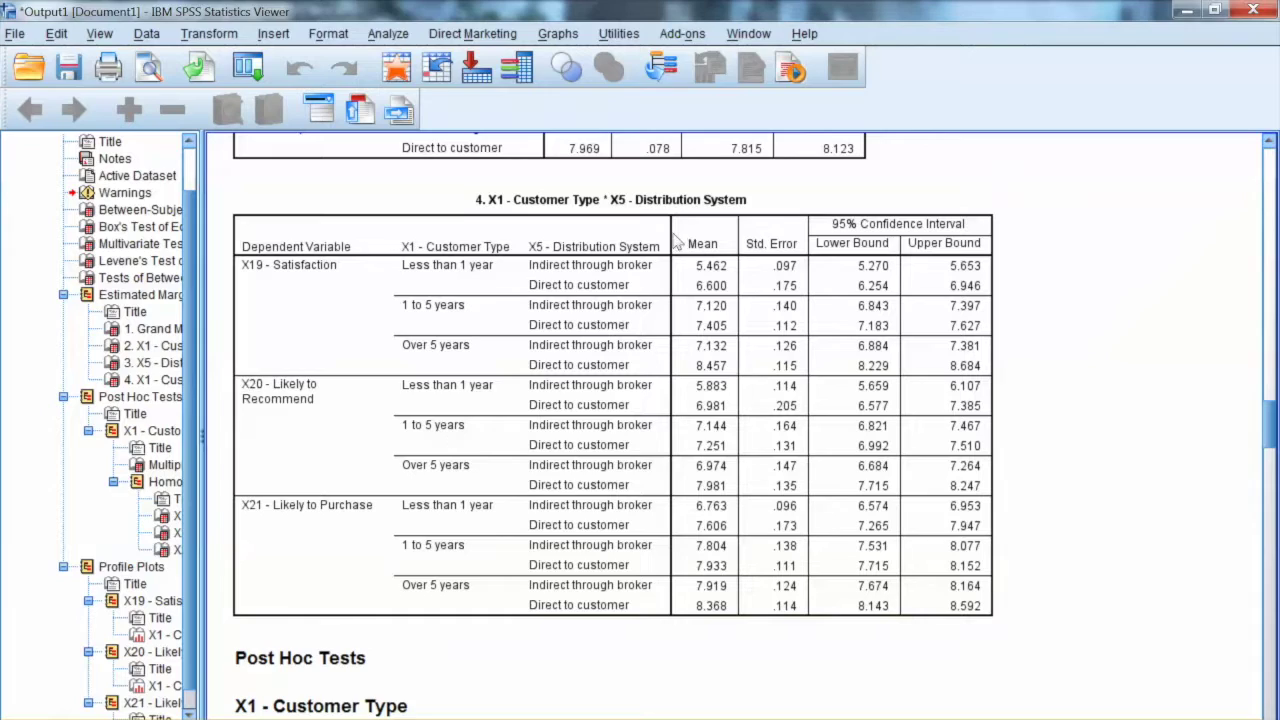
- Examine the post hoc Multiple Comparisons table for X1 - Customer Type across the Tukey HSD, Scheffe and LSD tests
scroll(848, 316, "down", 5)
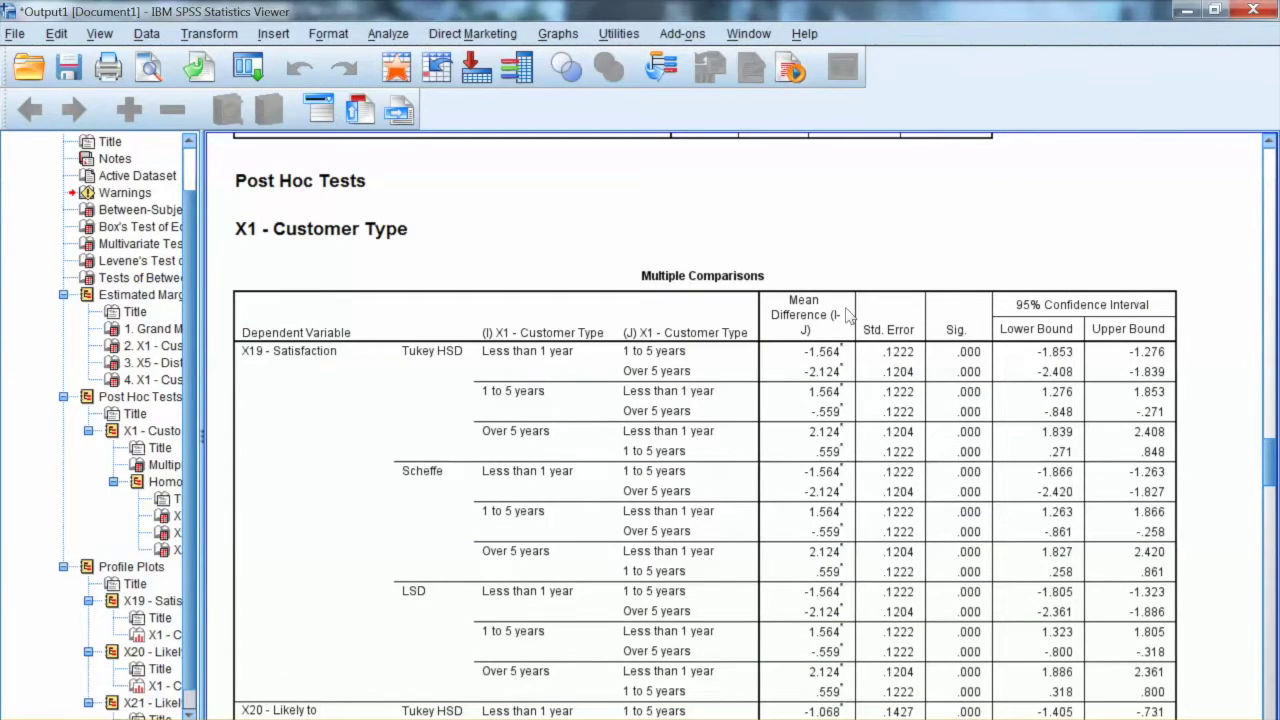
scroll(848, 316, "down", 1)
scroll(848, 316, "down", 2)
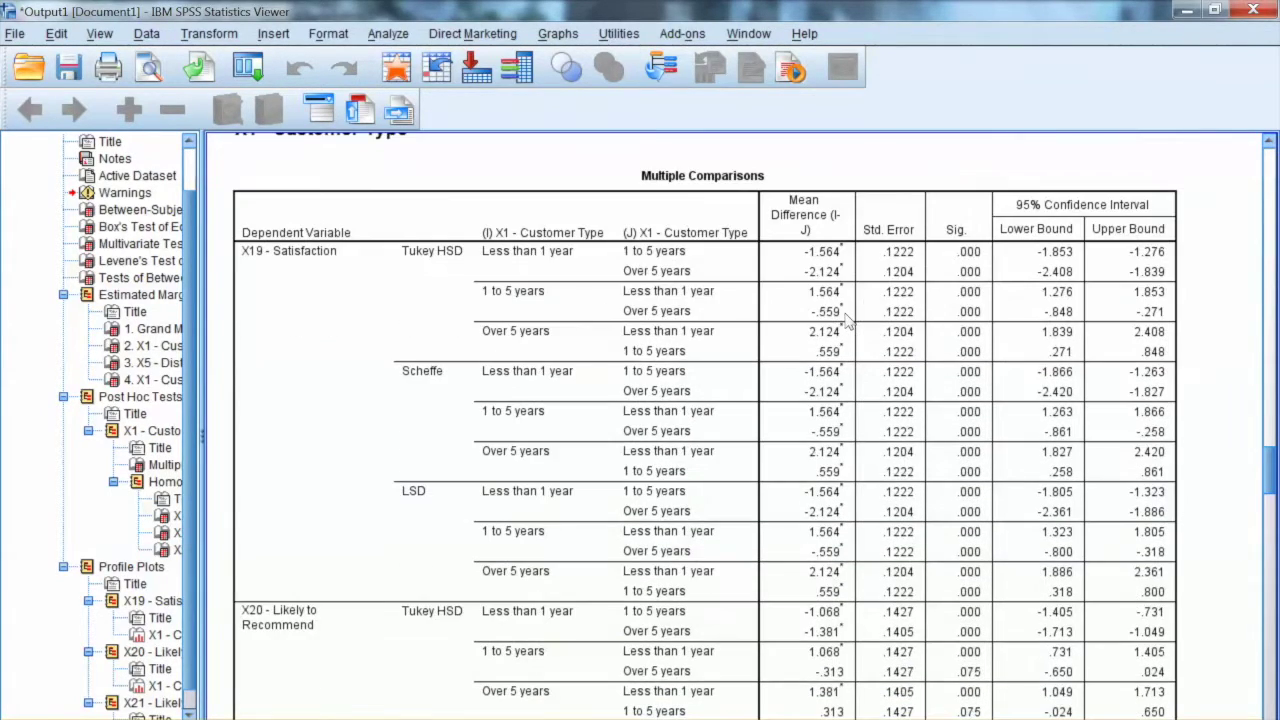
left_click_drag(1269, 477, 1269, 481)
scroll(848, 326, "down", 3)
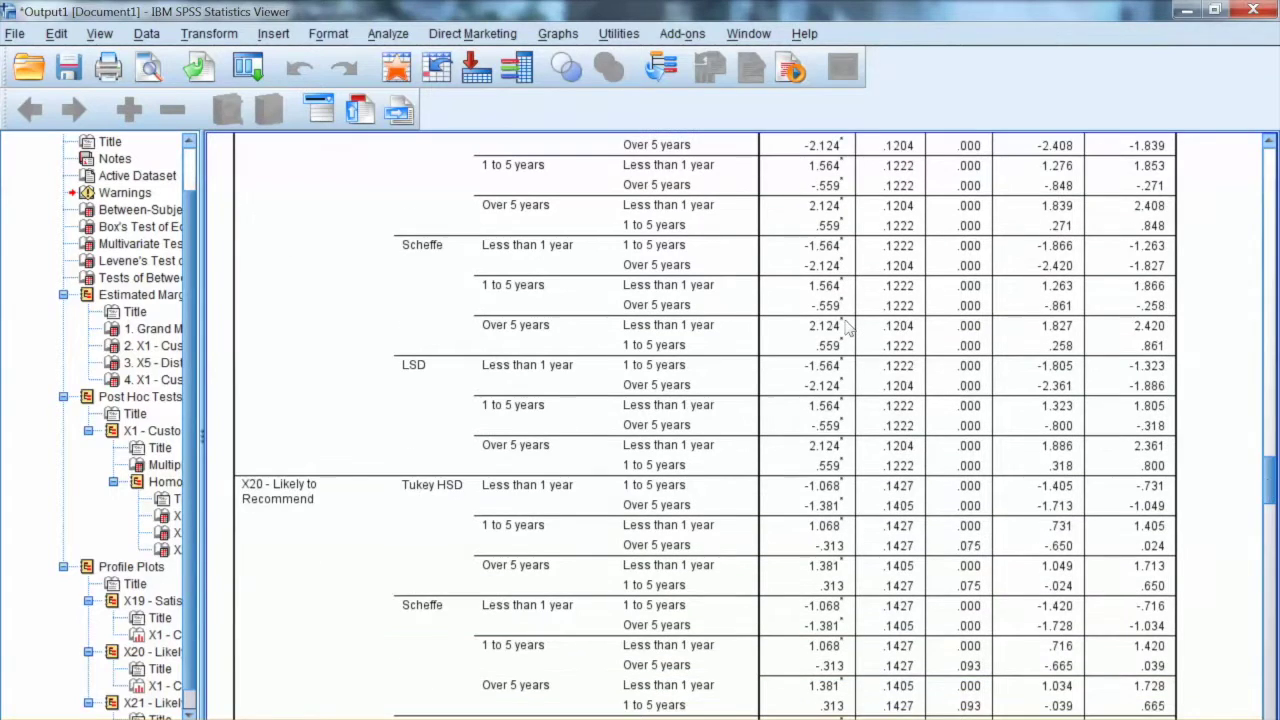
scroll(848, 320, "up", 7)
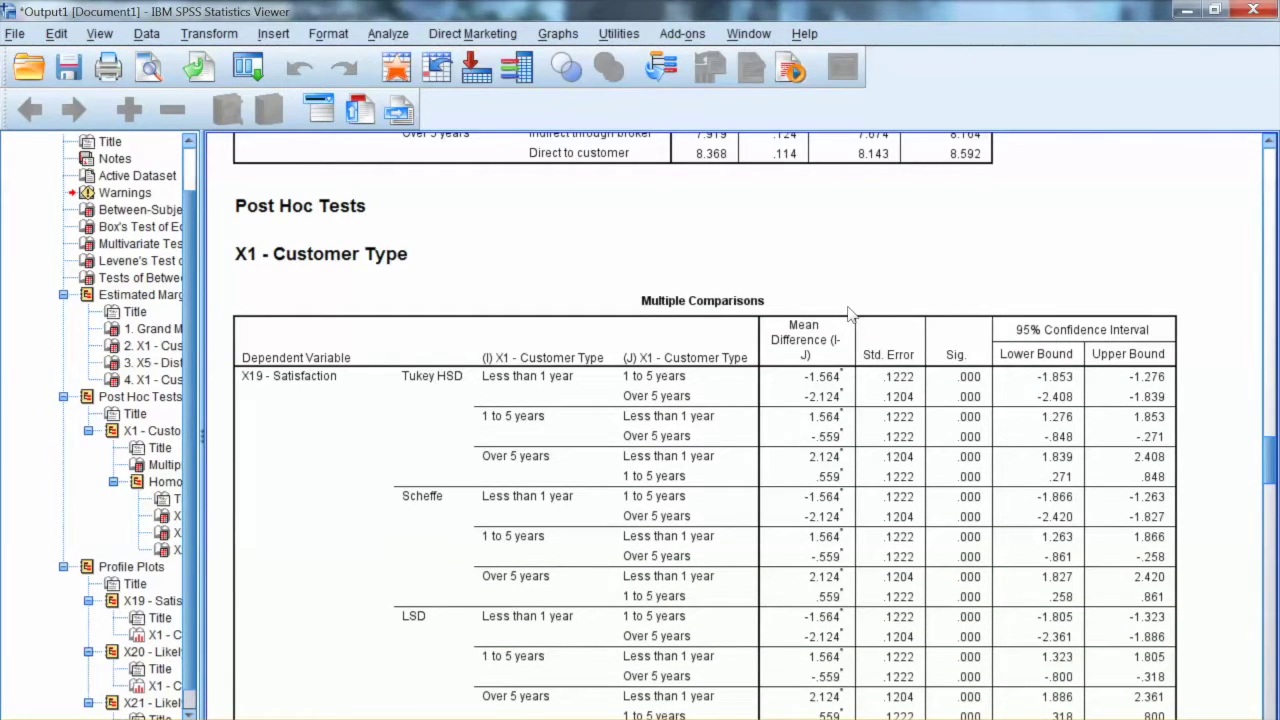
- Review the post hoc Multiple Comparisons of customer types for X19, X20 and X21, continuing through the output to the profile plots
scroll(848, 314, "down", 5)
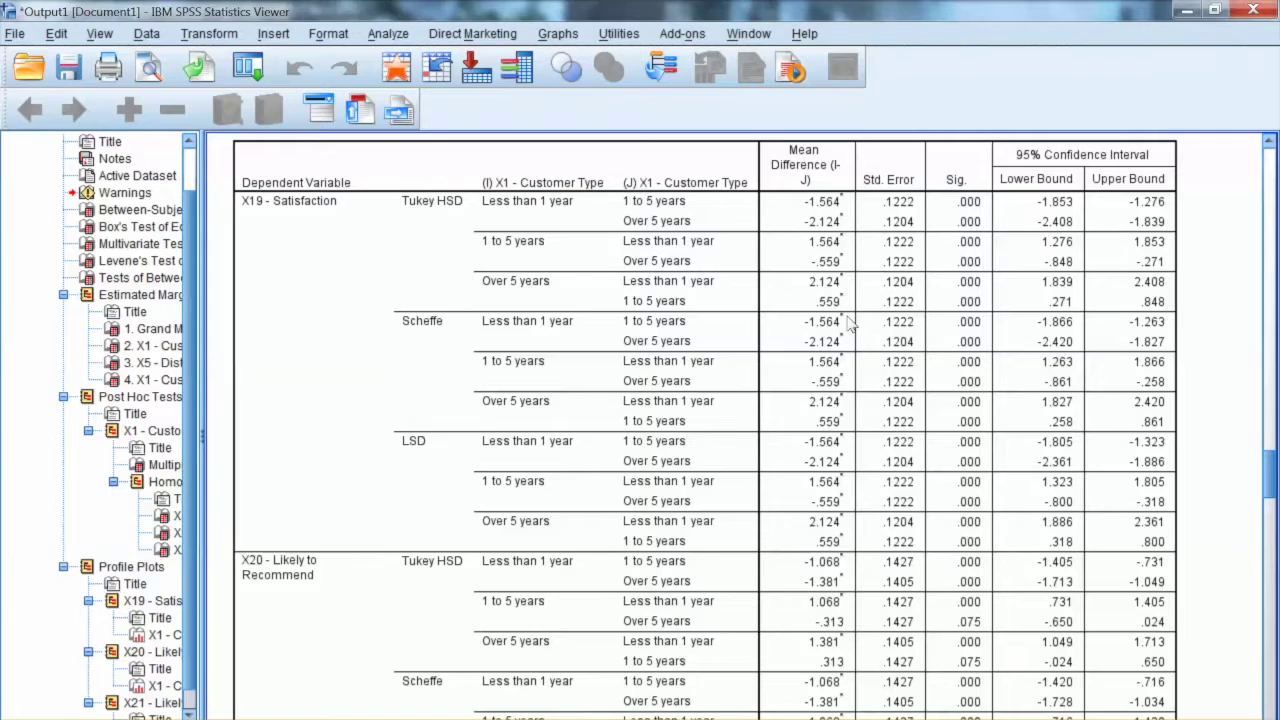
scroll(848, 320, "down", 4)
scroll(848, 330, "down", 16)
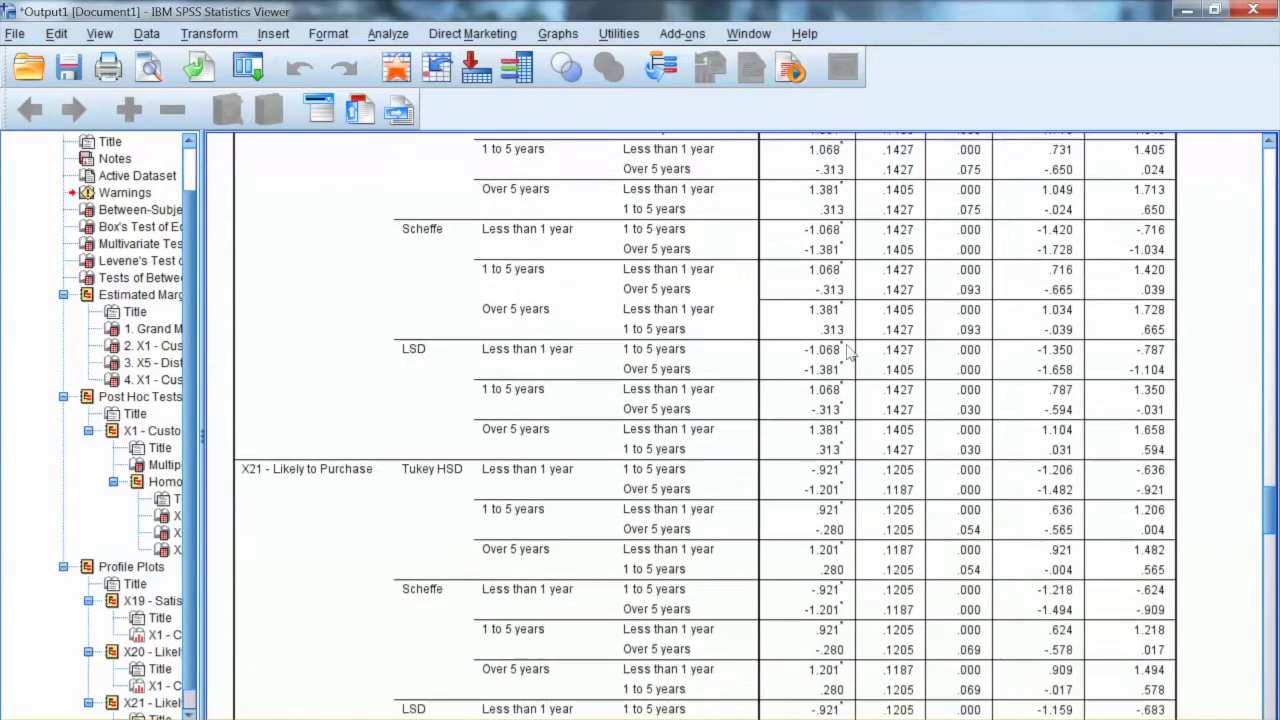
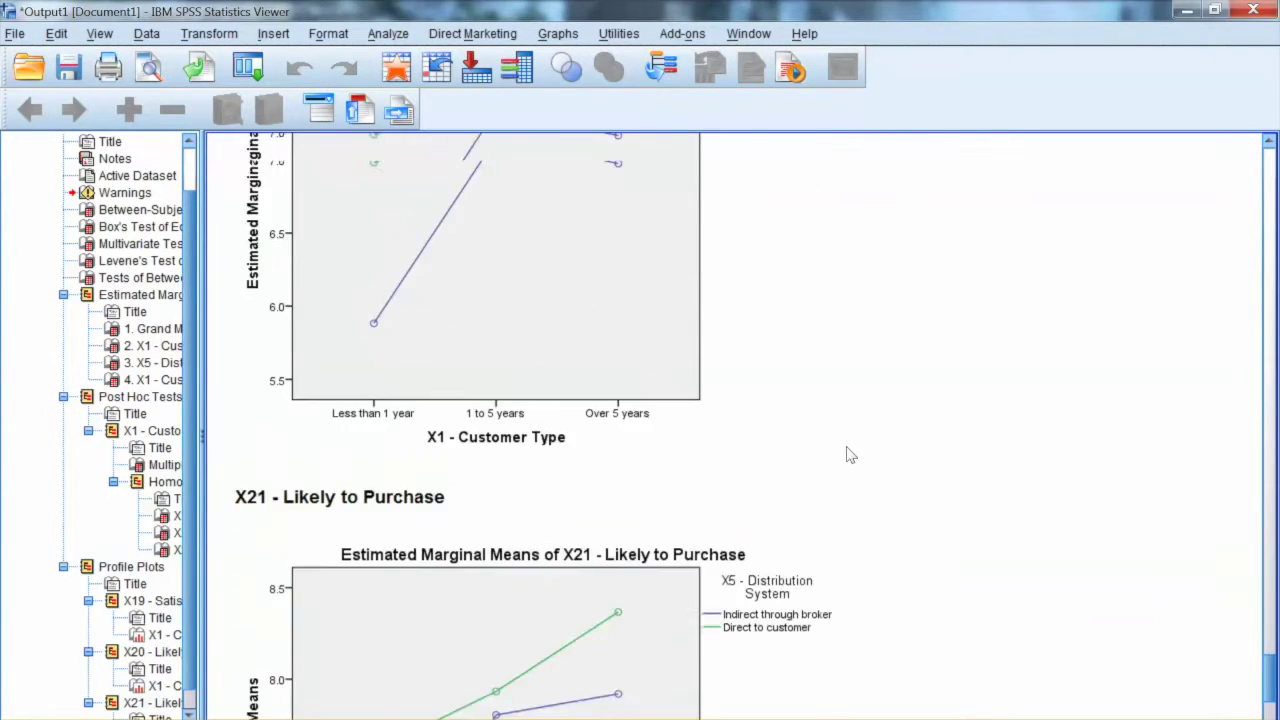
- Examine the estimated marginal means plots of X20 - Likely to Recommend and X21 - Likely to Purchase by customer type and distribution system
scroll(848, 450, "up", 5)
left_click(465, 248)
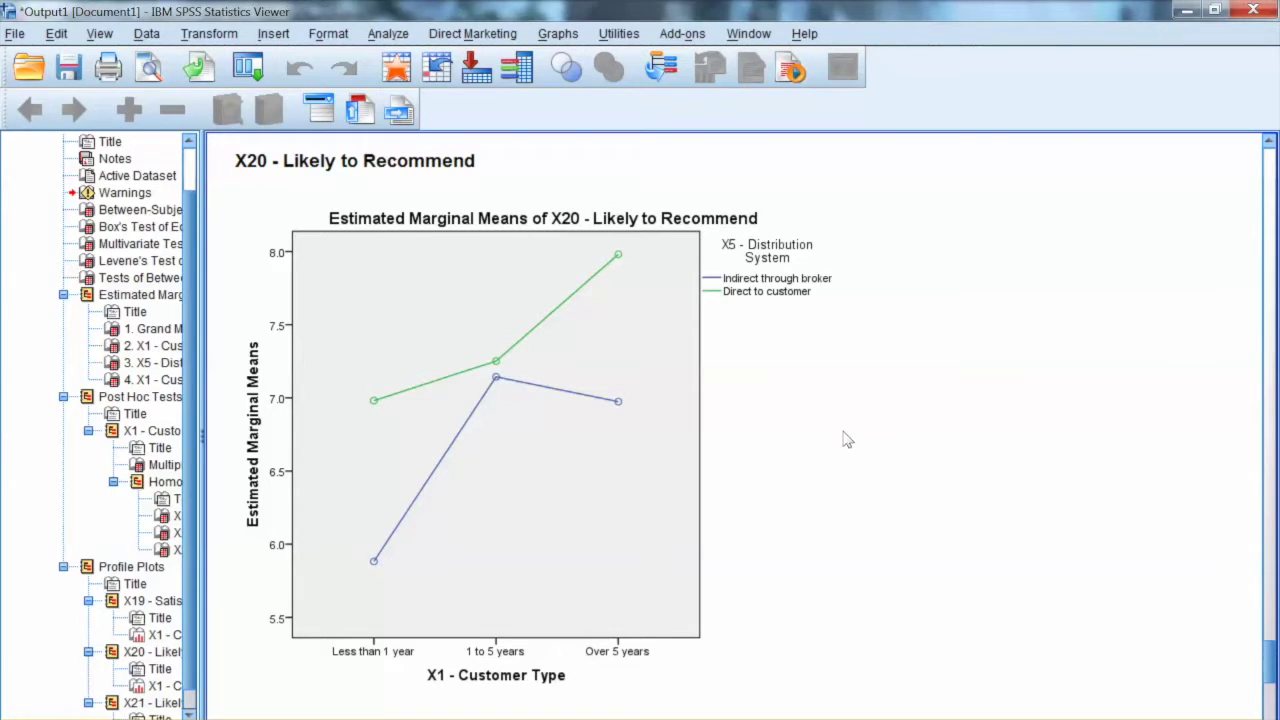
scroll(846, 449, "down", 10)
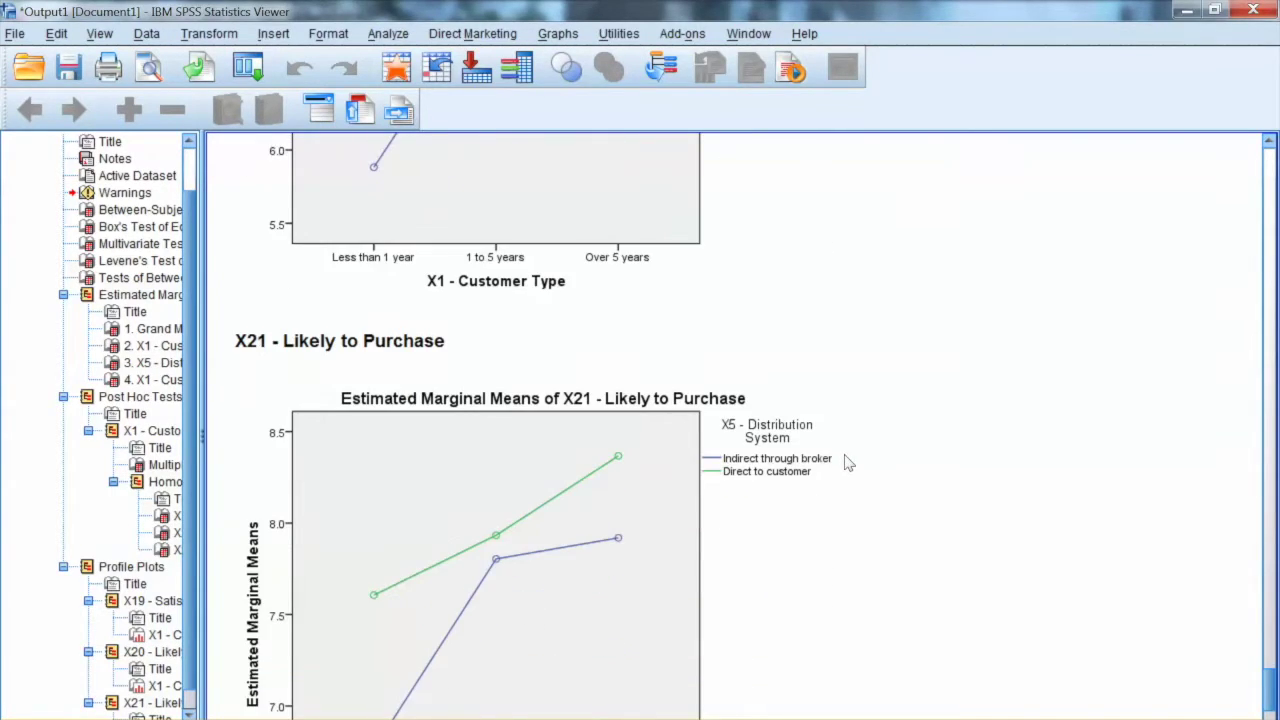
scroll(846, 466, "down", 3)
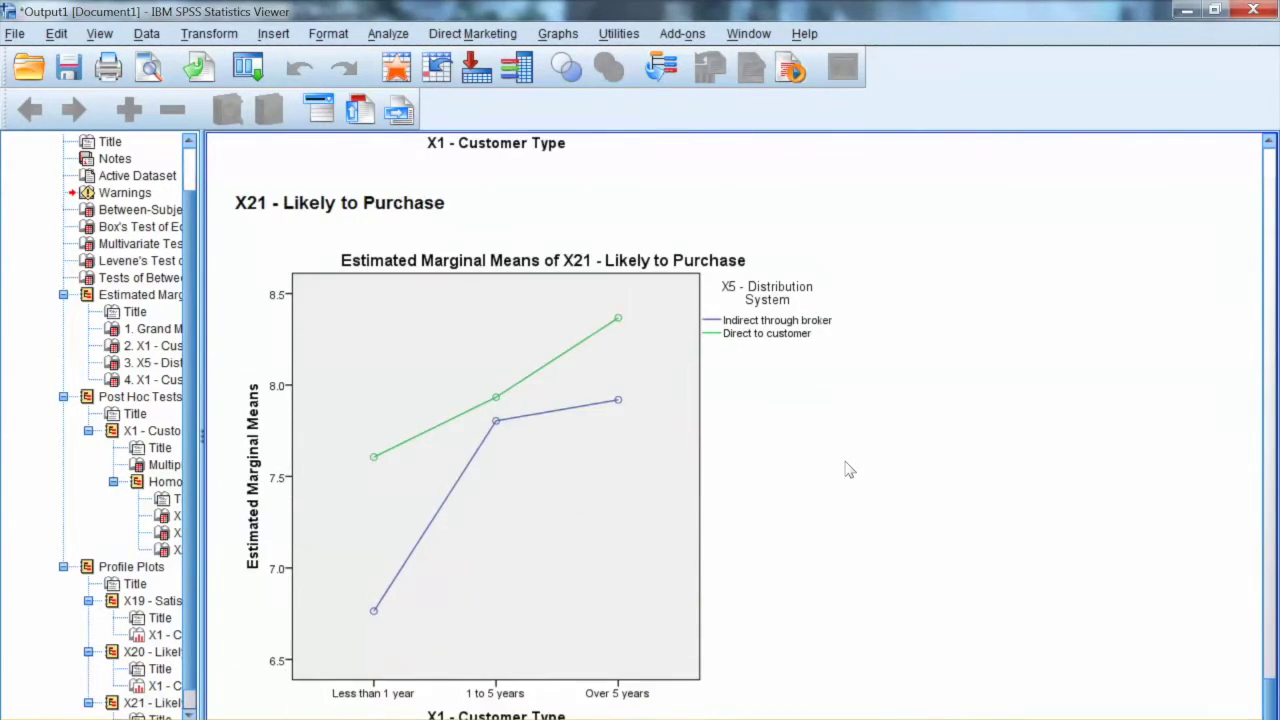
scroll(846, 470, "down", 1)
left_click(423, 288)
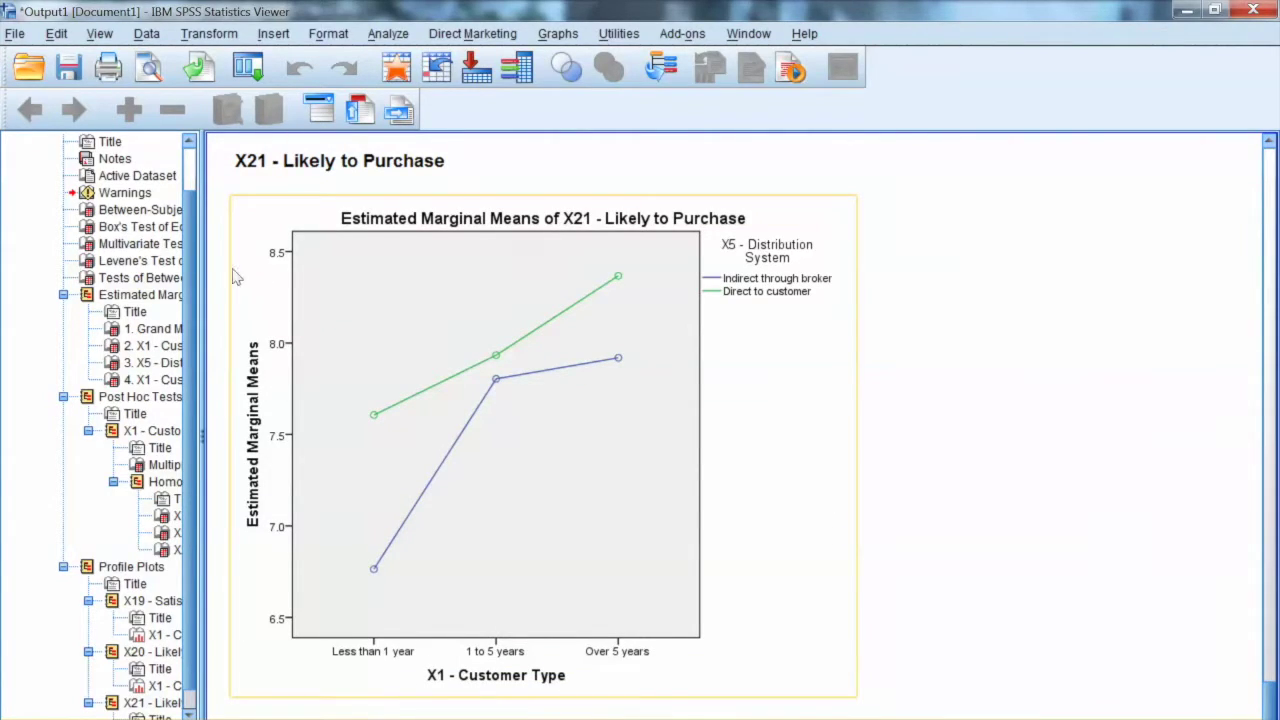
left_click(838, 409)
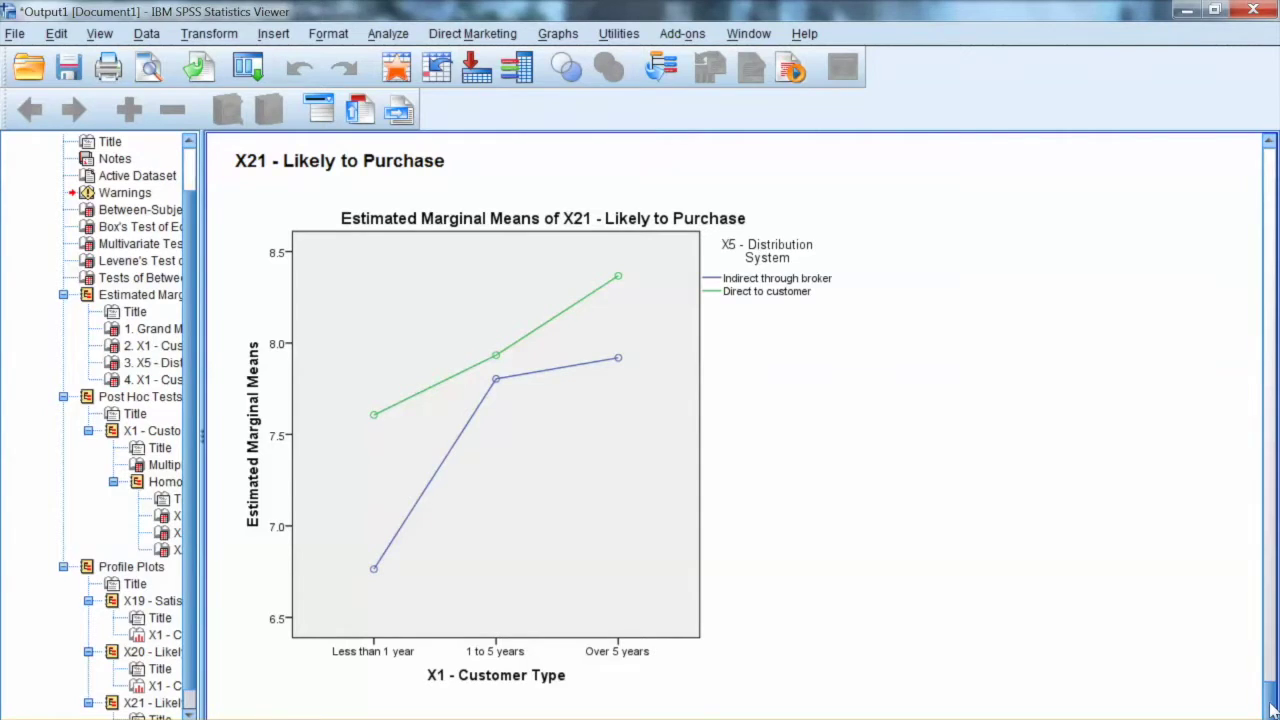
- Go back through the profile plots and examine the X19 - Satisfaction plot of customer type by distribution system
scroll(849, 443, "up", 20)
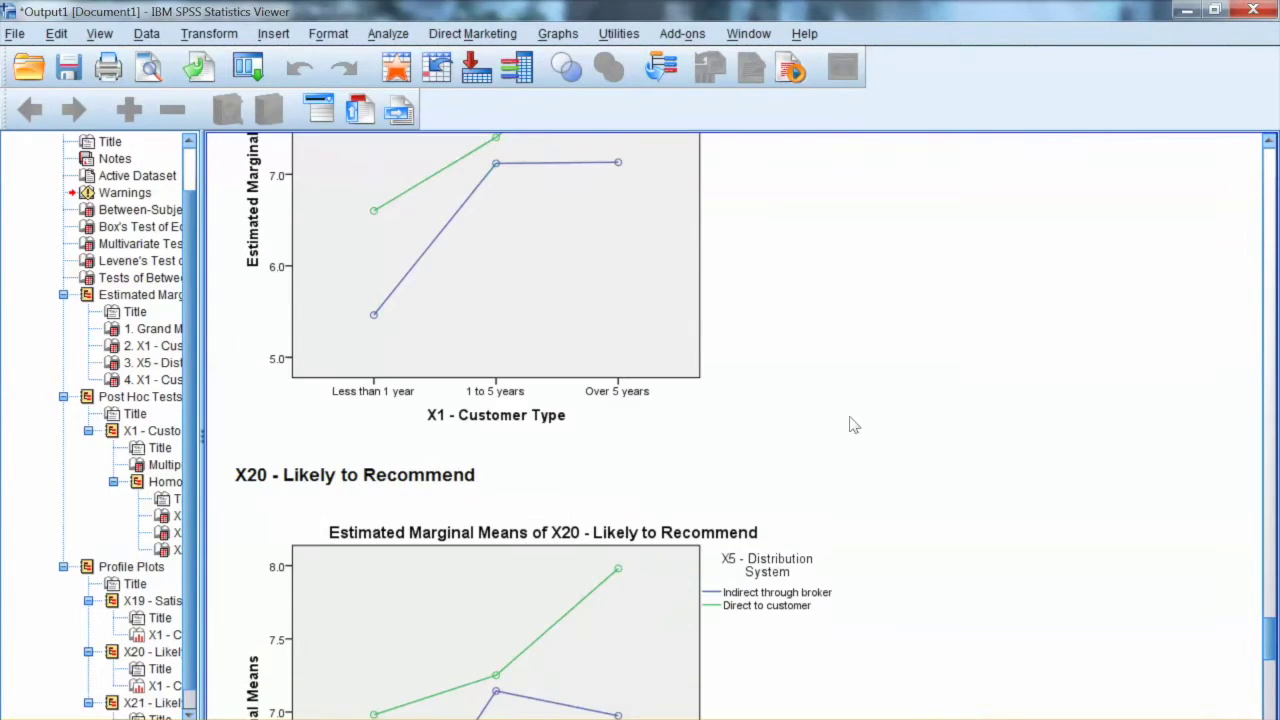
scroll(852, 425, "up", 10)
scroll(849, 403, "down", 13)
scroll(849, 440, "down", 12)
scroll(852, 457, "up", 3)
scroll(850, 445, "up", 15)
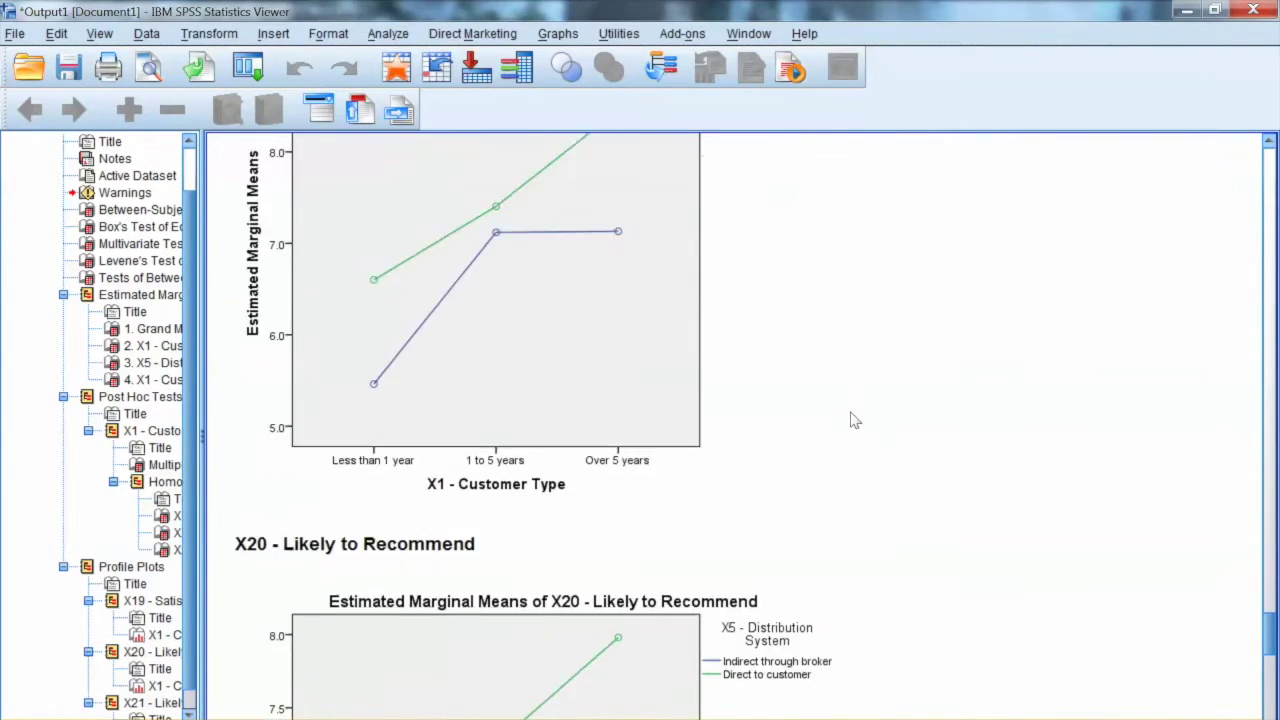
scroll(855, 421, "up", 1)
scroll(855, 418, "up", 2)
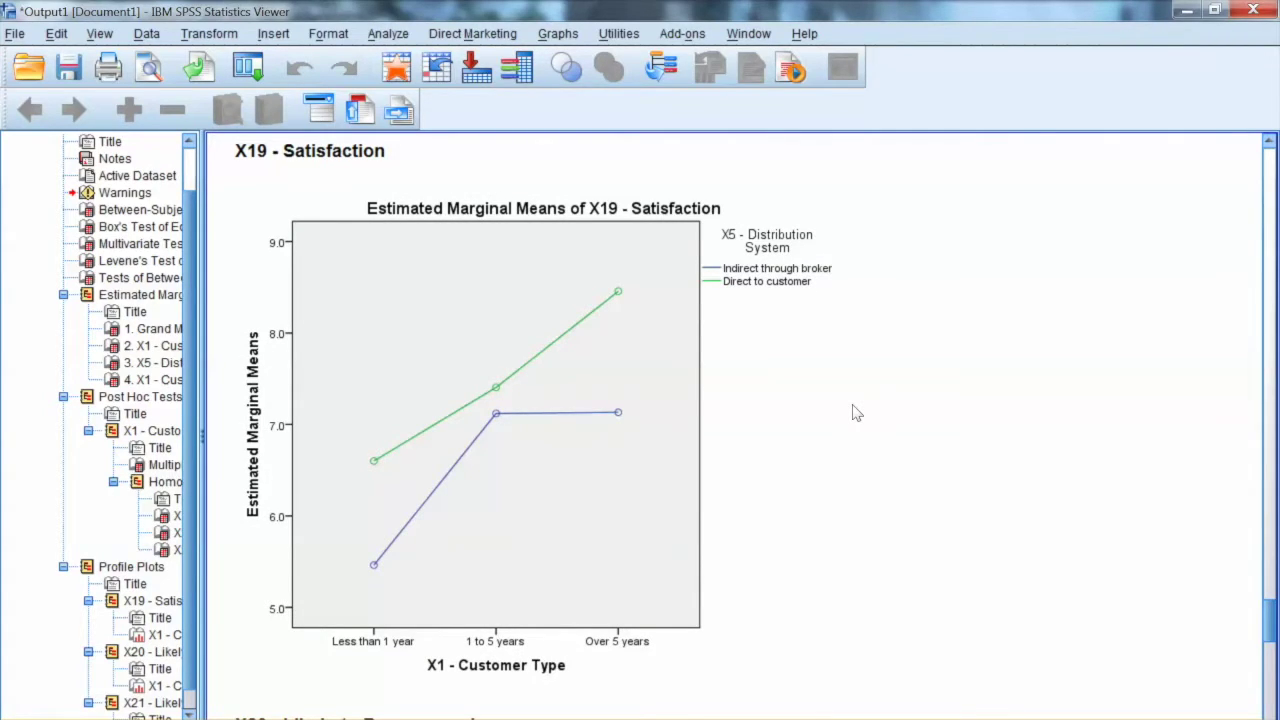
- Compare the distribution system lines across the X19, X20 and X21 profile plots for signs of interaction with customer type
scroll(855, 413, "down", 5)
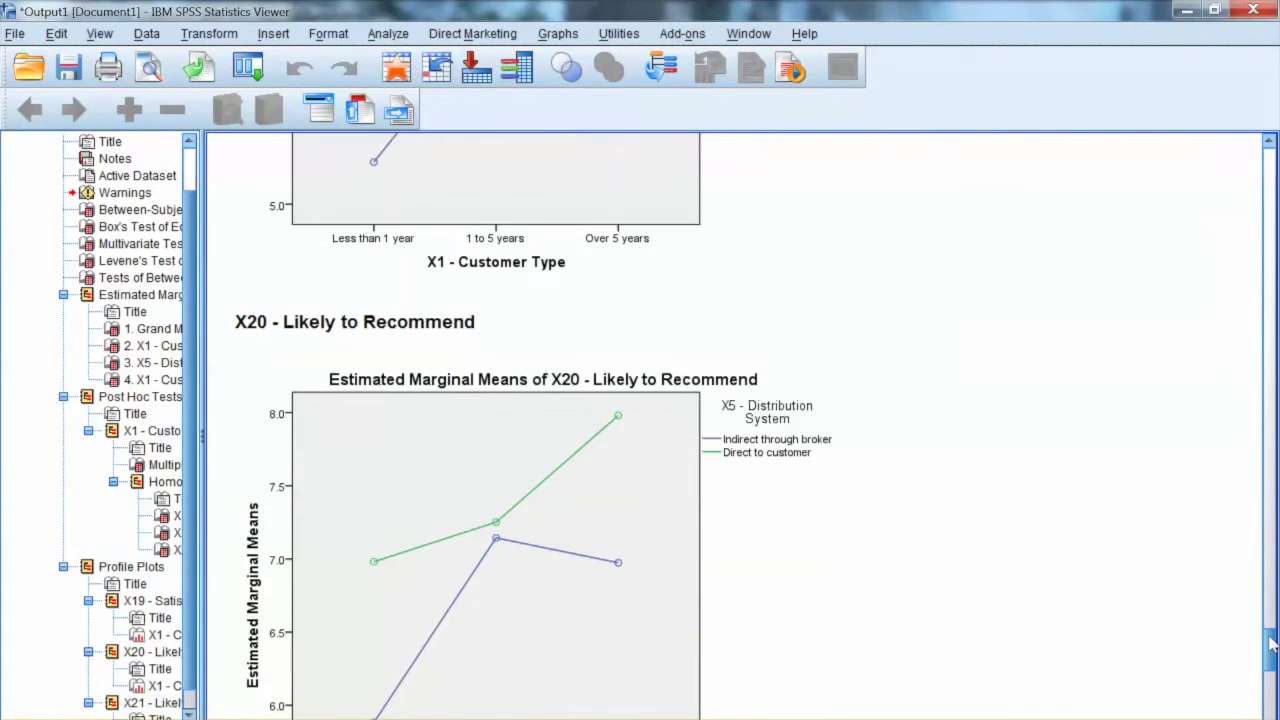
scroll(843, 446, "down", 7)
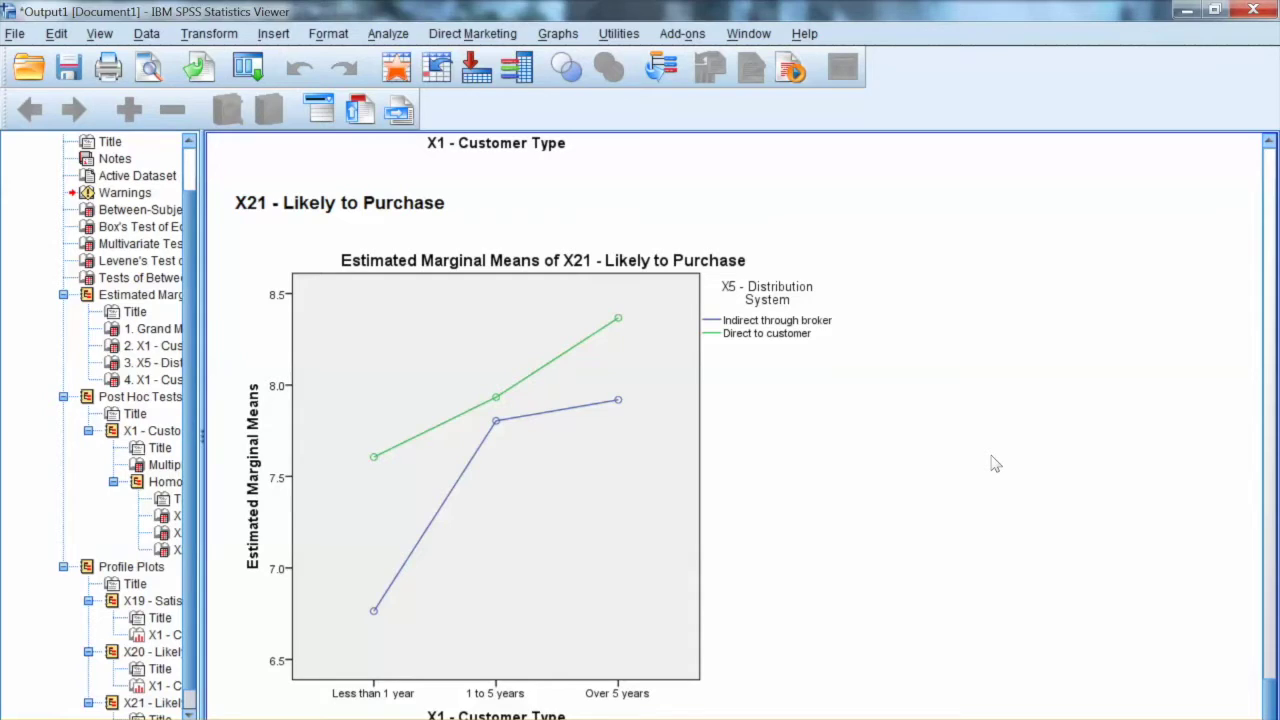
scroll(849, 446, "up", 10)
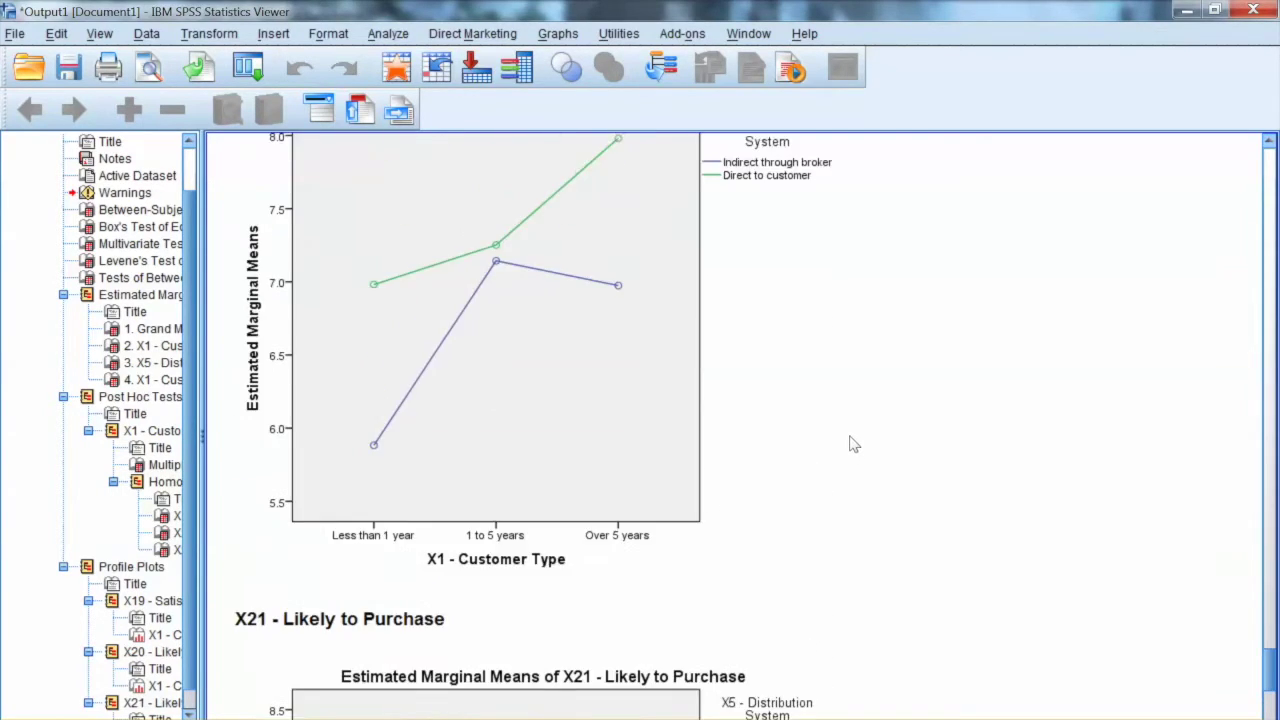
scroll(852, 418, "up", 4)
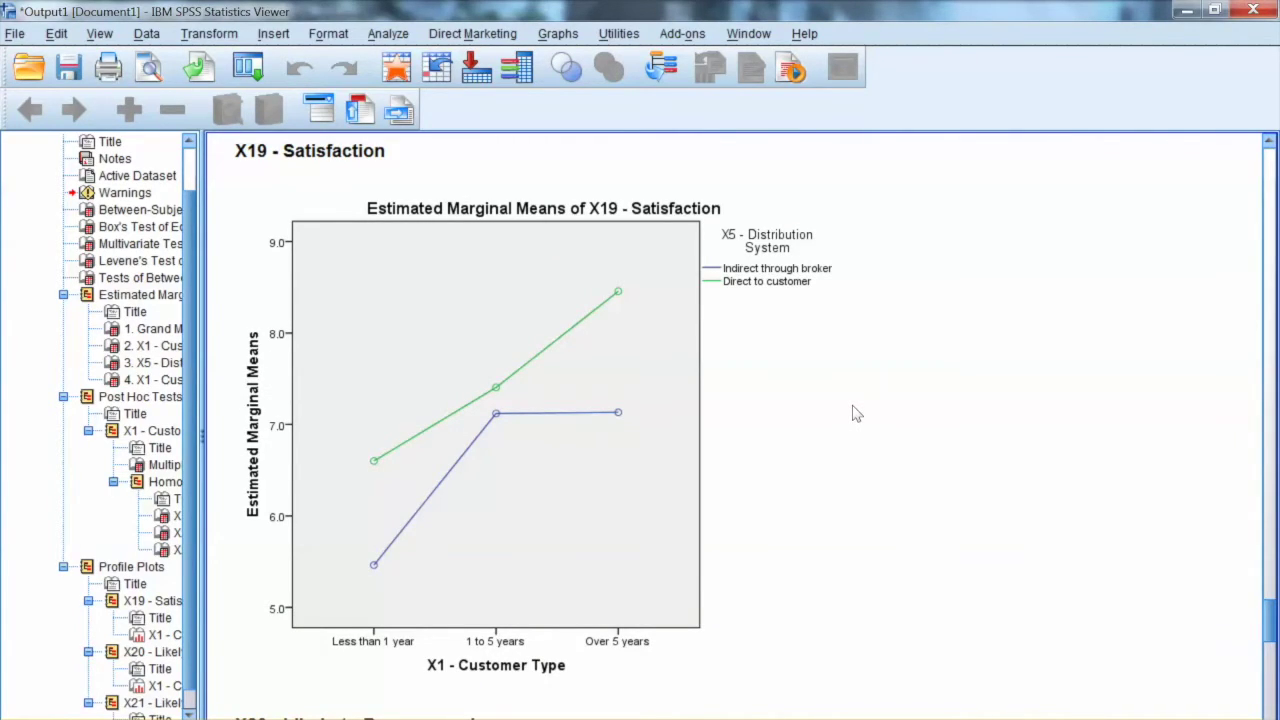
scroll(857, 413, "down", 5)
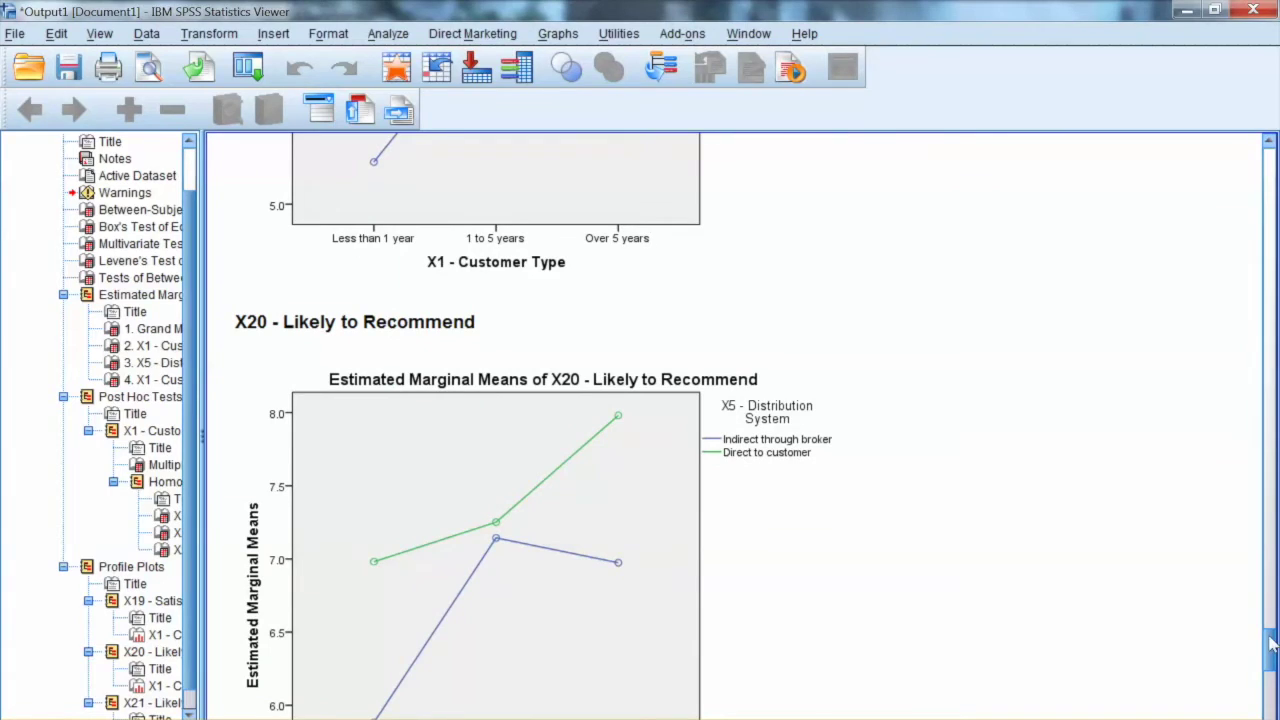
scroll(843, 446, "down", 9)
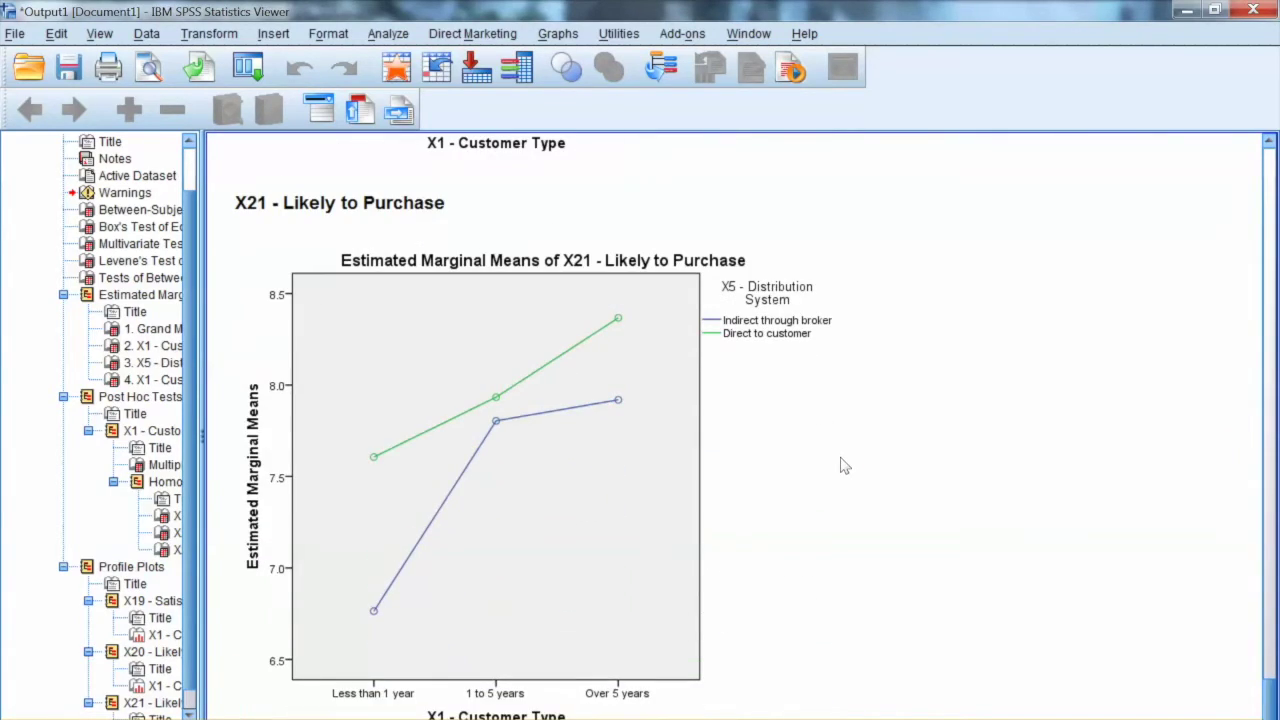